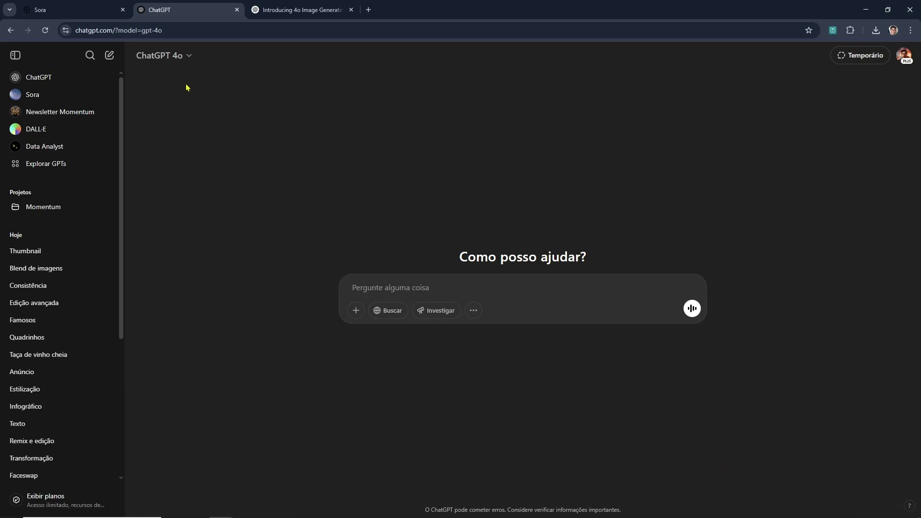
Check the available ChatGPT models and the extra prompt tools, including Criar imagem.
left_click(184, 56)
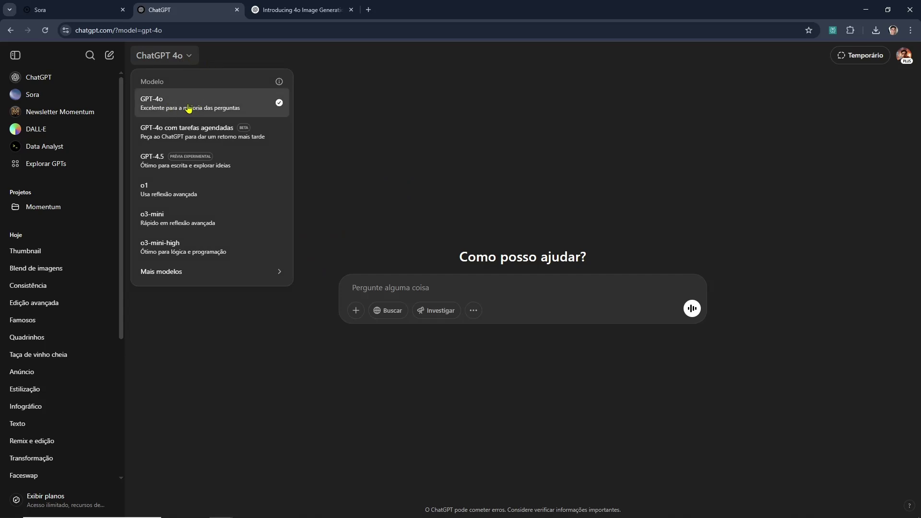
left_click(350, 138)
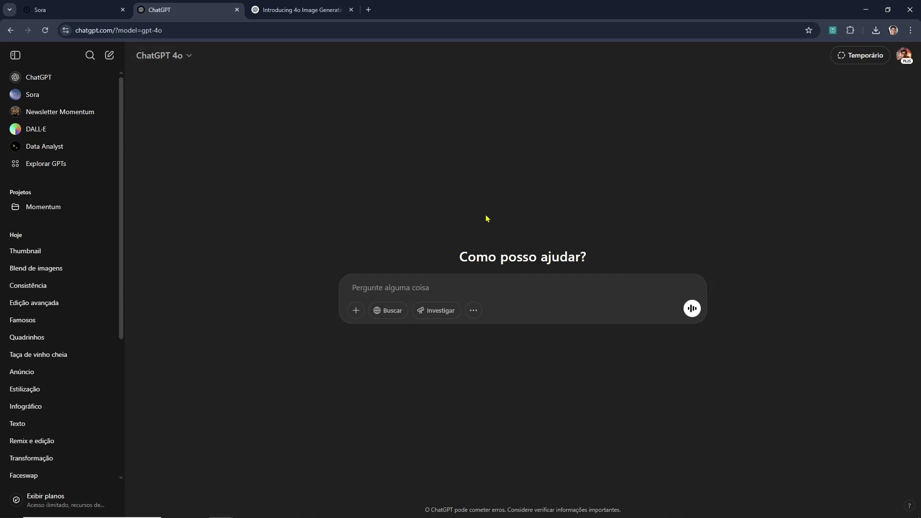
left_click(474, 312)
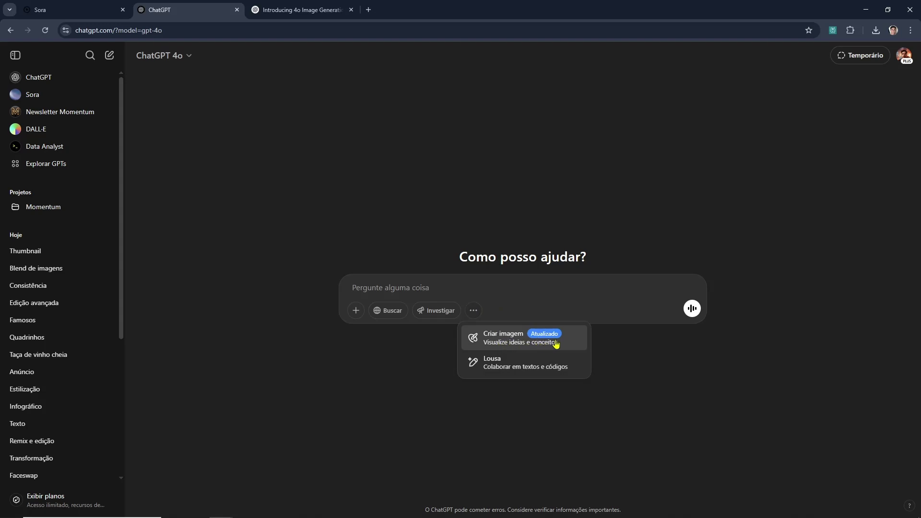
Switch to Sora and select Image as the generation type for the prompt.
left_click(72, 9)
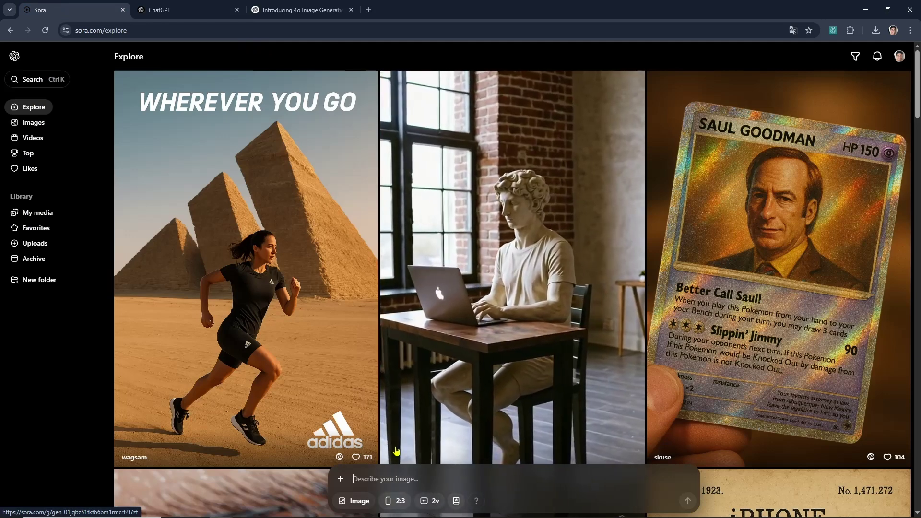
left_click(359, 501)
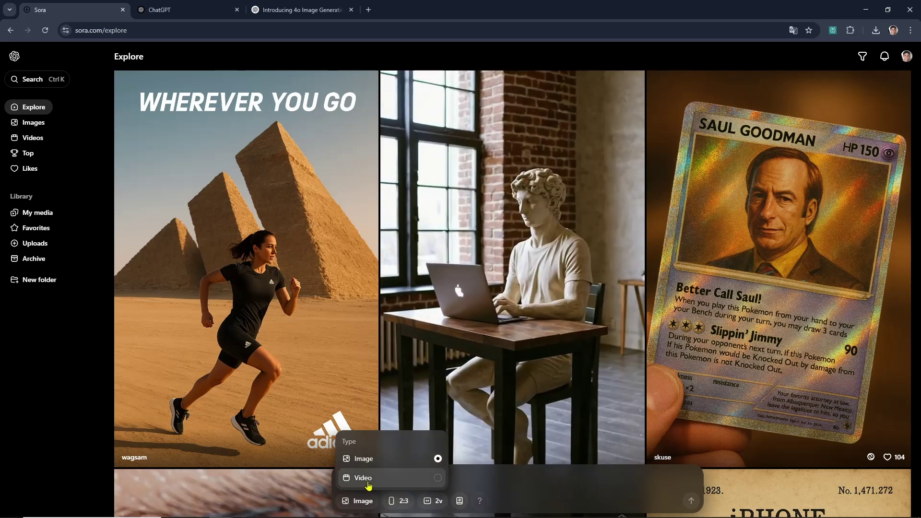
left_click(374, 457)
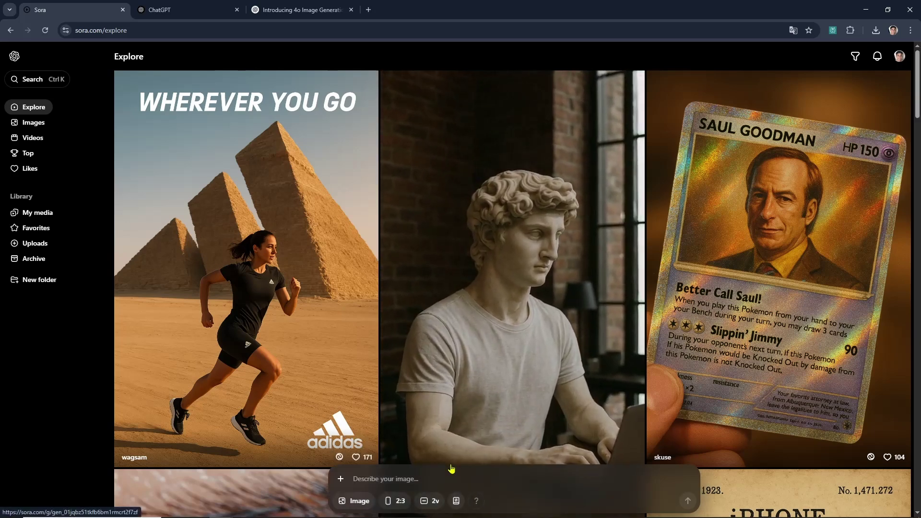
Browse the community creations in Sora's Explore feed.
scroll(605, 243, "down", 5)
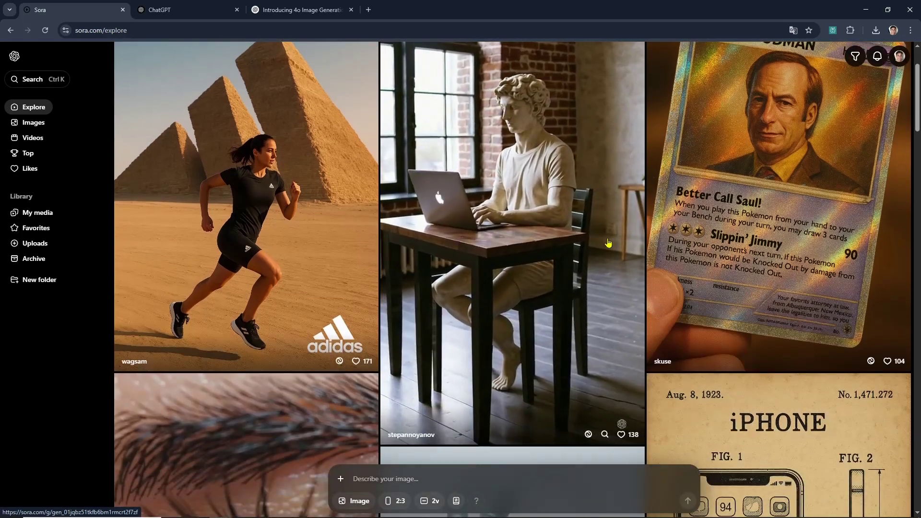
scroll(605, 243, "up", 5)
scroll(582, 246, "down", 6)
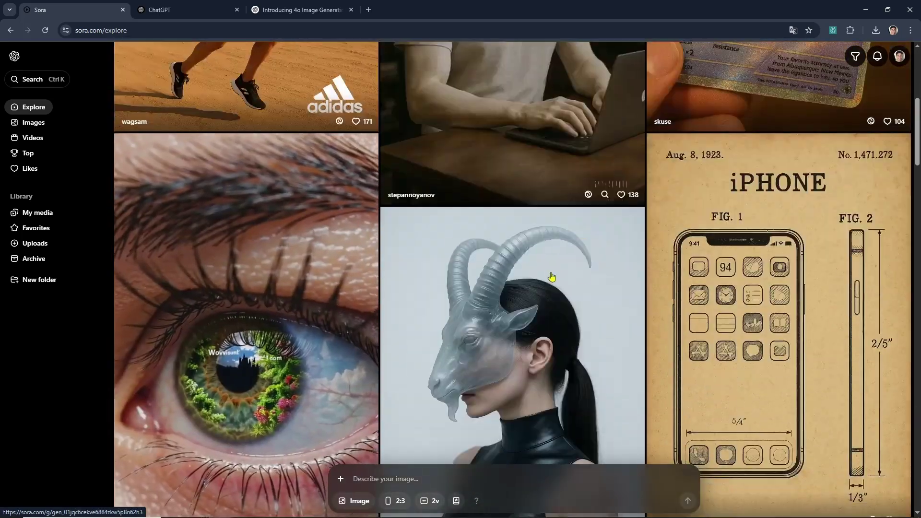
scroll(390, 174, "up", 4)
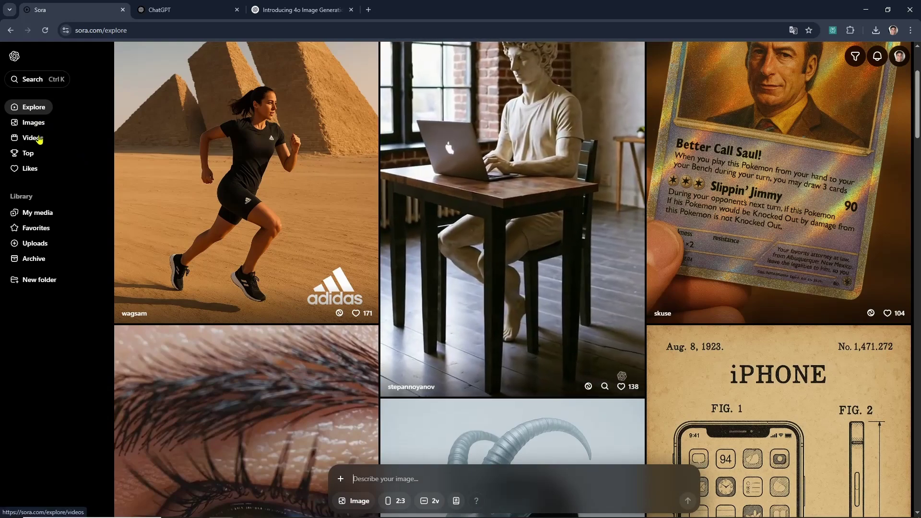
Show the Images feed and review the list of style presets available for the prompt.
left_click(37, 127)
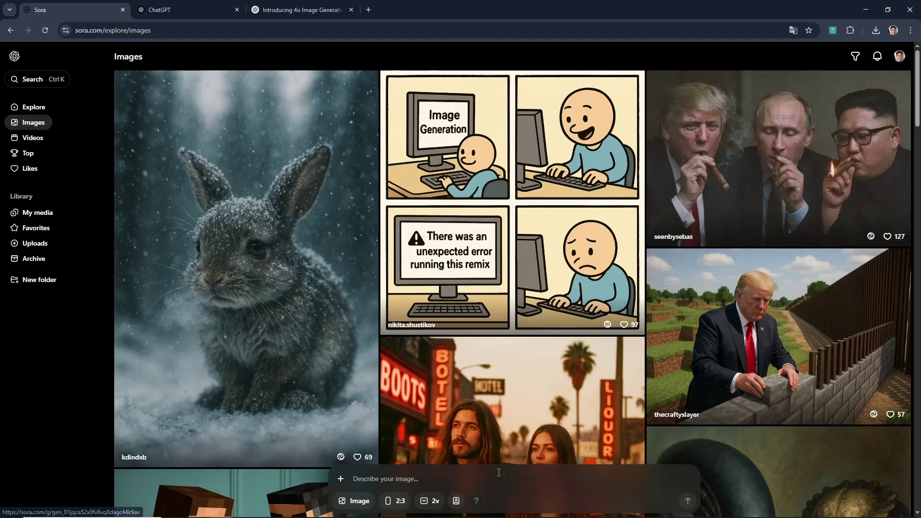
left_click(460, 502)
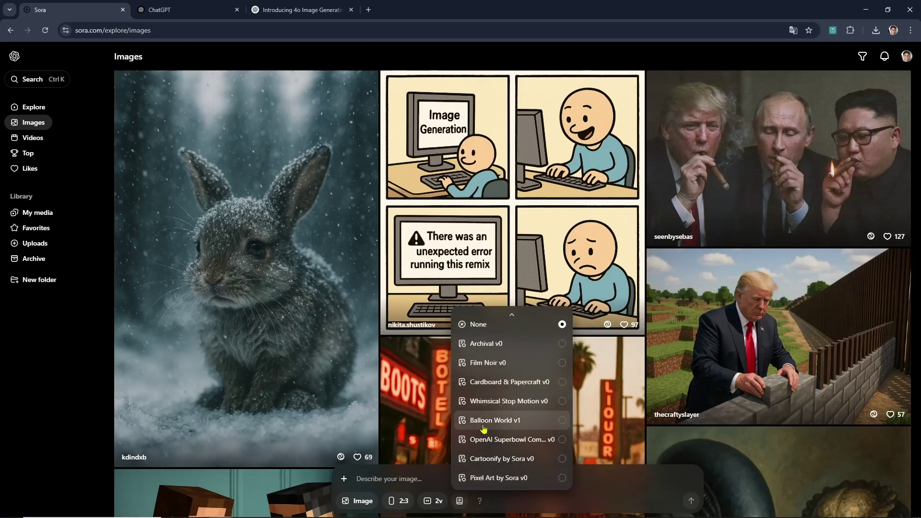
left_click(590, 267)
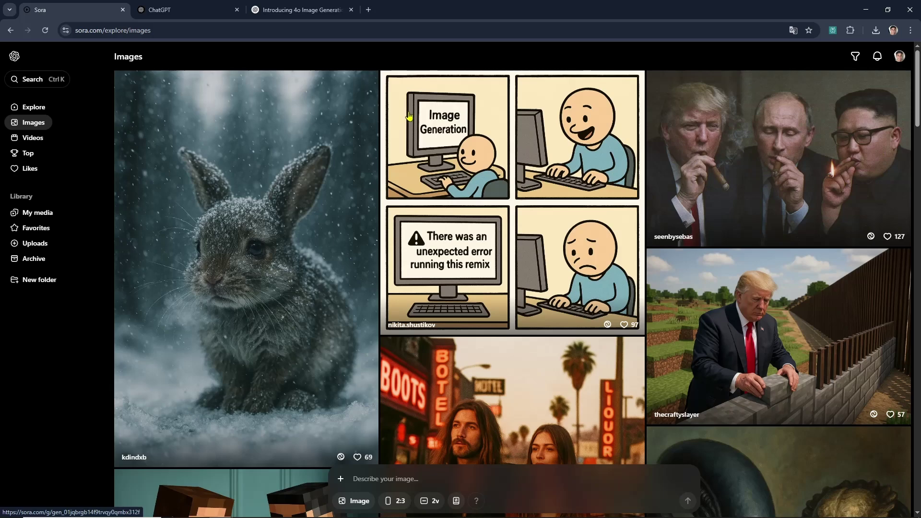
Examine the community examples throughout Sora's Images feed.
scroll(409, 116, "down", 8)
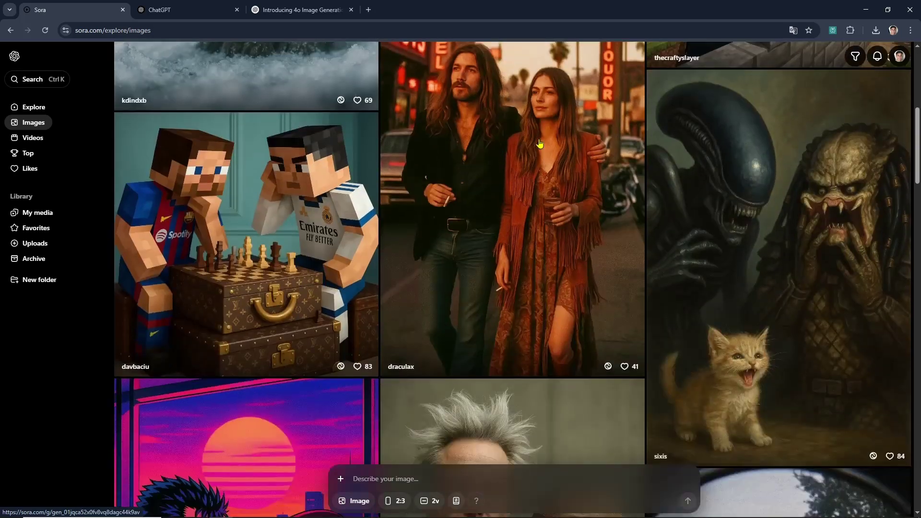
scroll(848, 189, "down", 11)
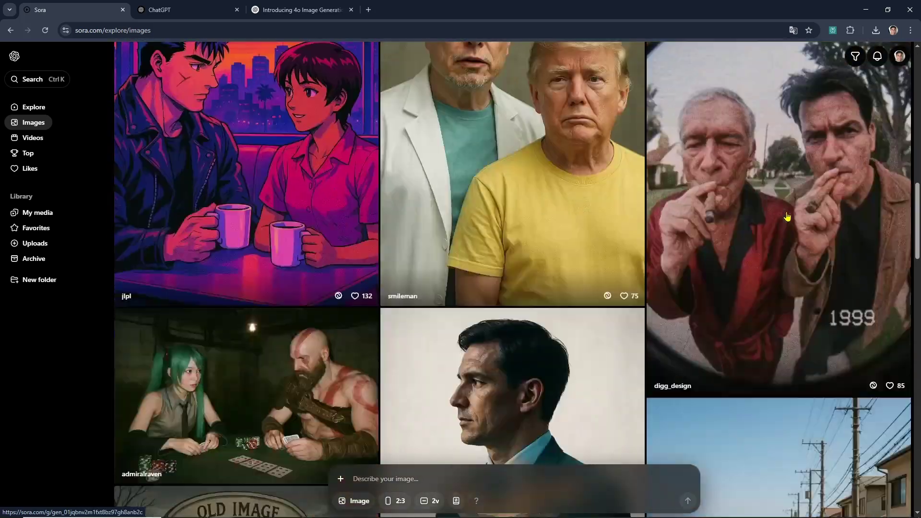
scroll(641, 197, "down", 10)
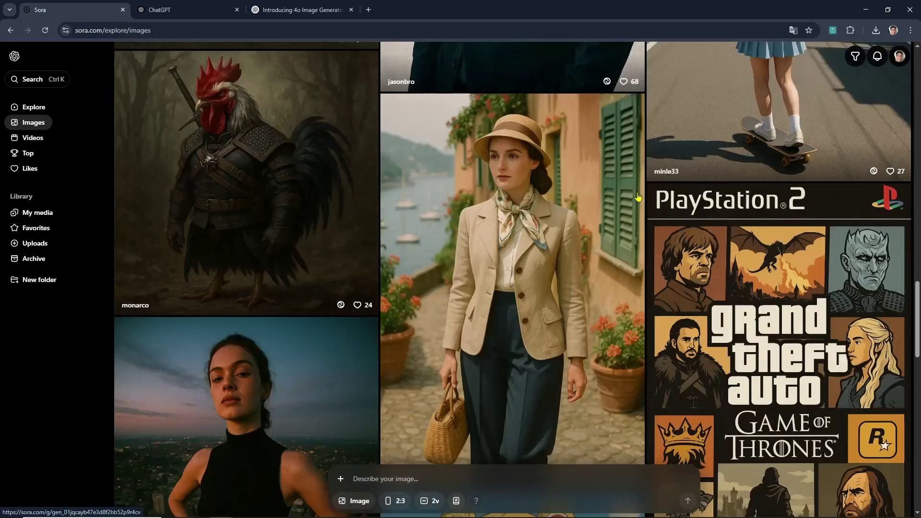
scroll(640, 193, "down", 5)
scroll(639, 194, "down", 2)
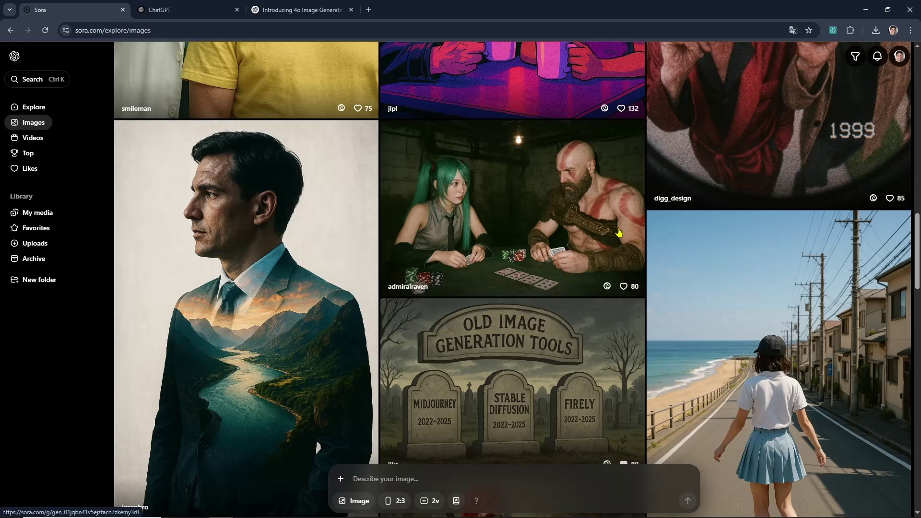
scroll(618, 232, "up", 10)
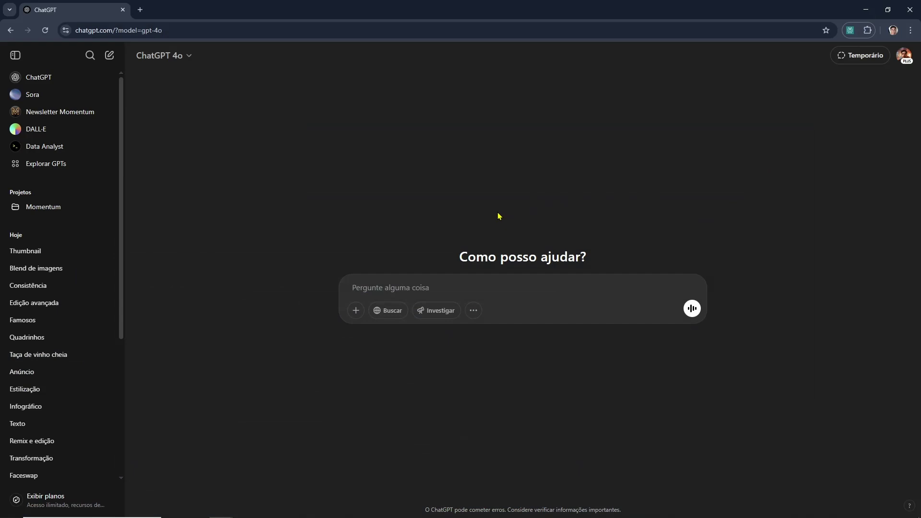
Start a Criar imagem prompt in a new ChatGPT chat and open the attachment options.
left_click(475, 317)
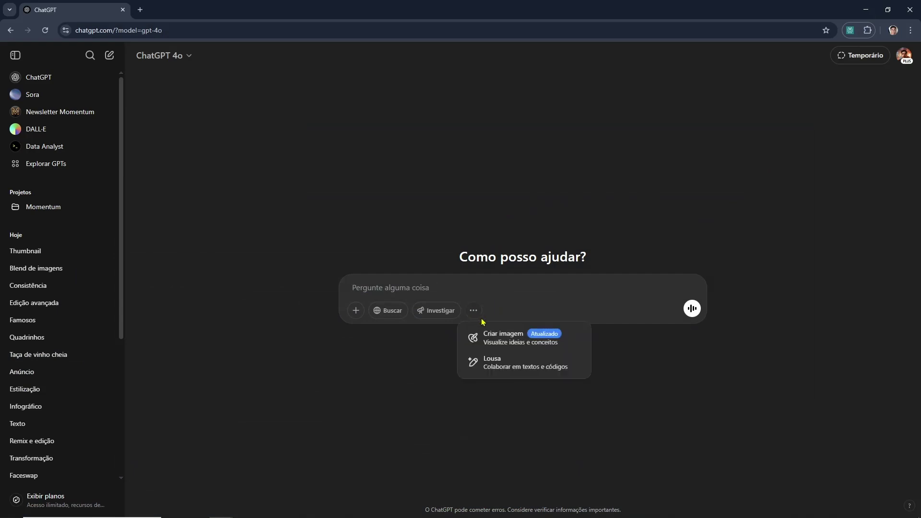
left_click(510, 344)
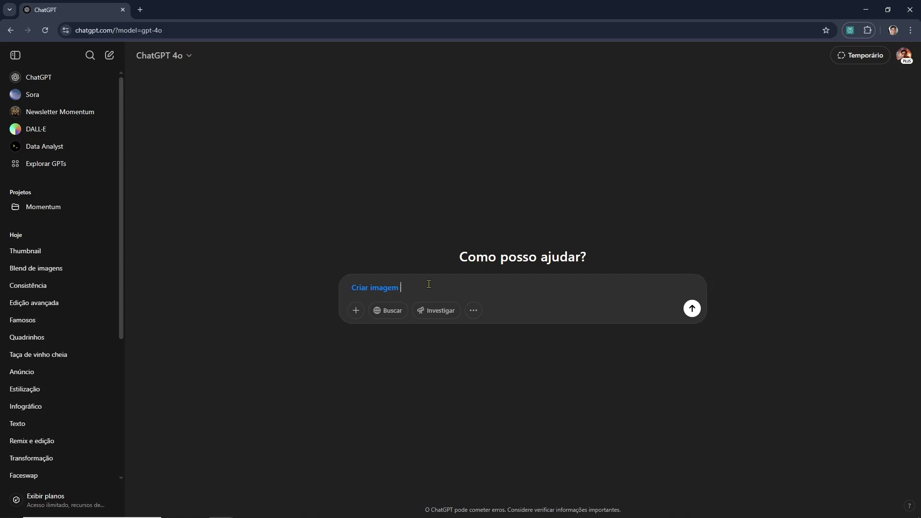
left_click(356, 312)
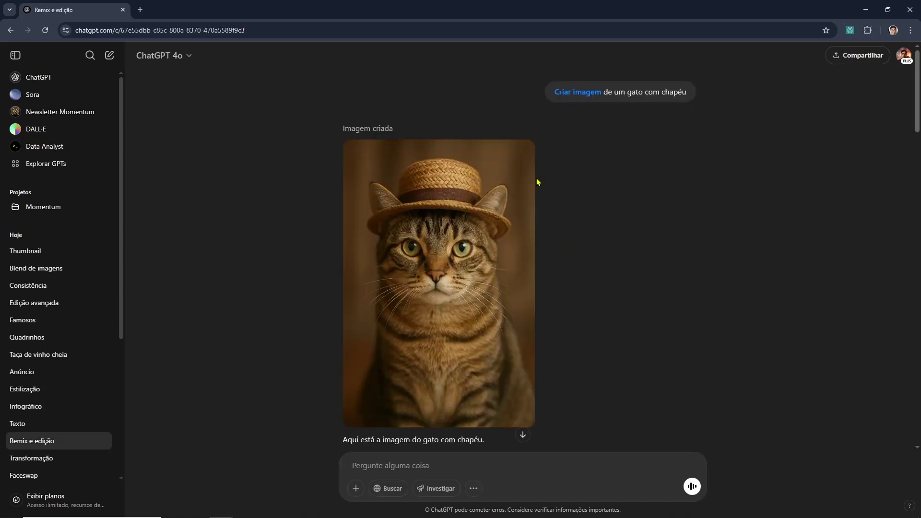
Mark both eyes of the cat in the straw hat with the selection editor, and leave the image without submitting a change.
mouse_move(498, 222)
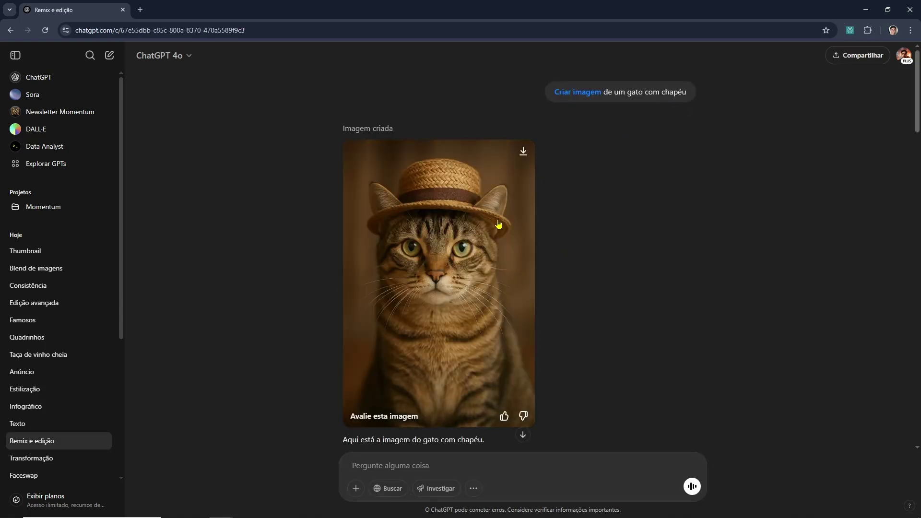
left_click(480, 250)
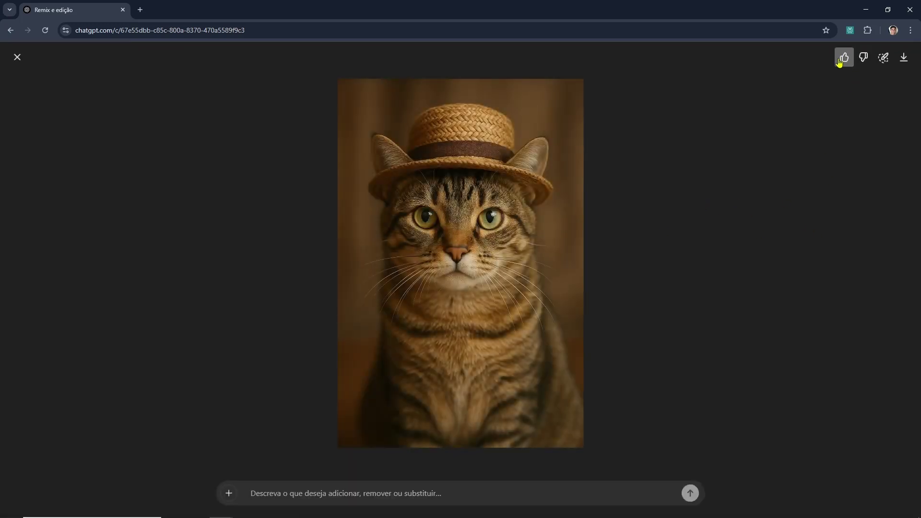
left_click(885, 58)
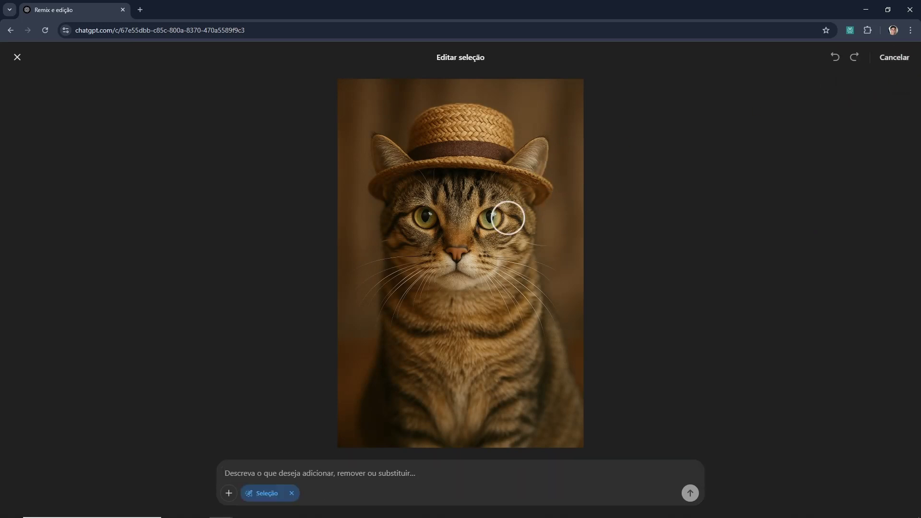
mouse_move(436, 213)
left_mouse_down()
mouse_move(417, 211)
mouse_move(430, 216)
left_mouse_up()
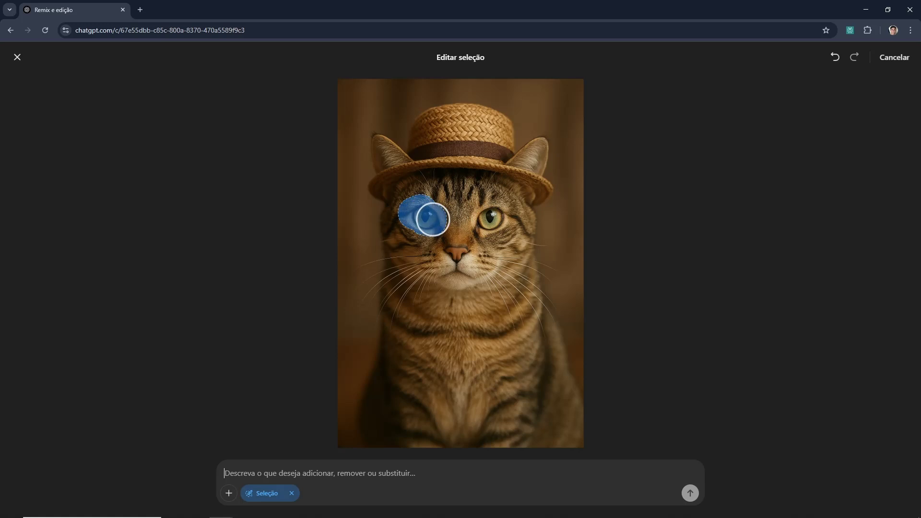
left_click_drag(496, 212, 493, 220)
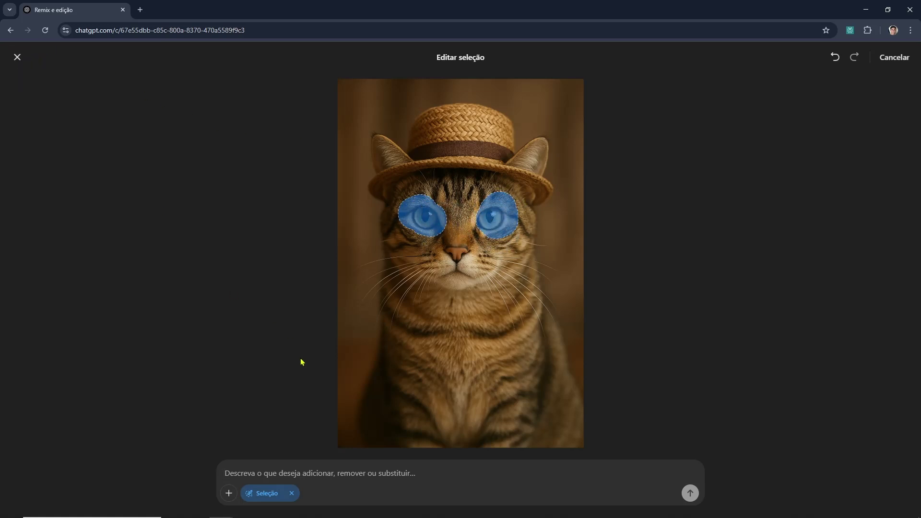
left_click(10, 60)
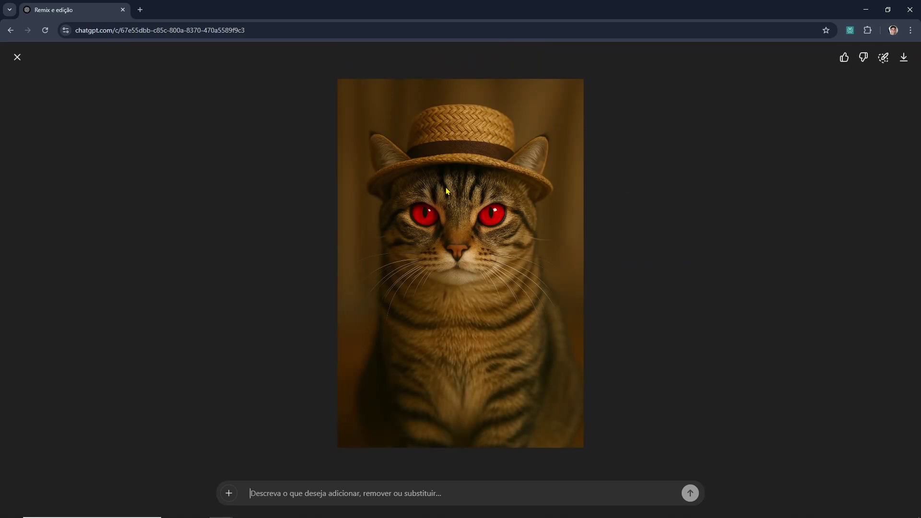
Leave the red-eyed cat image and view the black T-shirt version at full size.
left_click(25, 57)
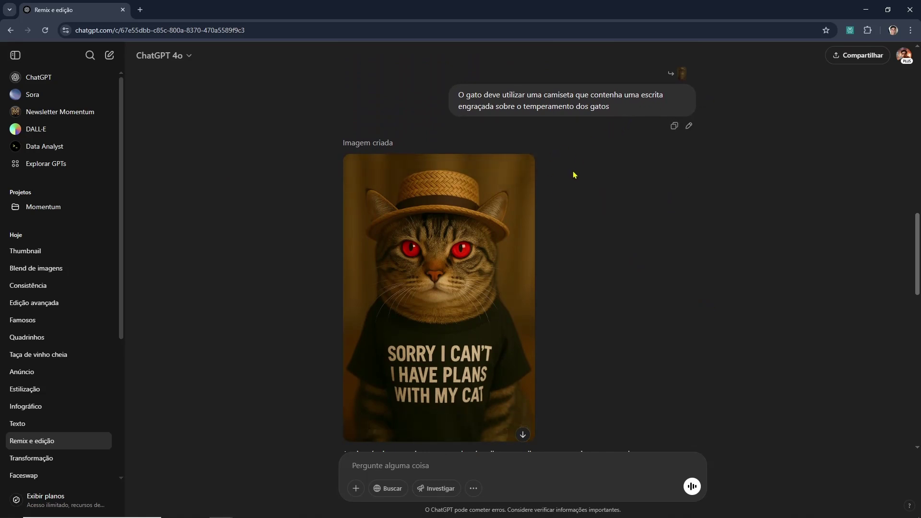
scroll(480, 264, "down", 1)
left_click(454, 235)
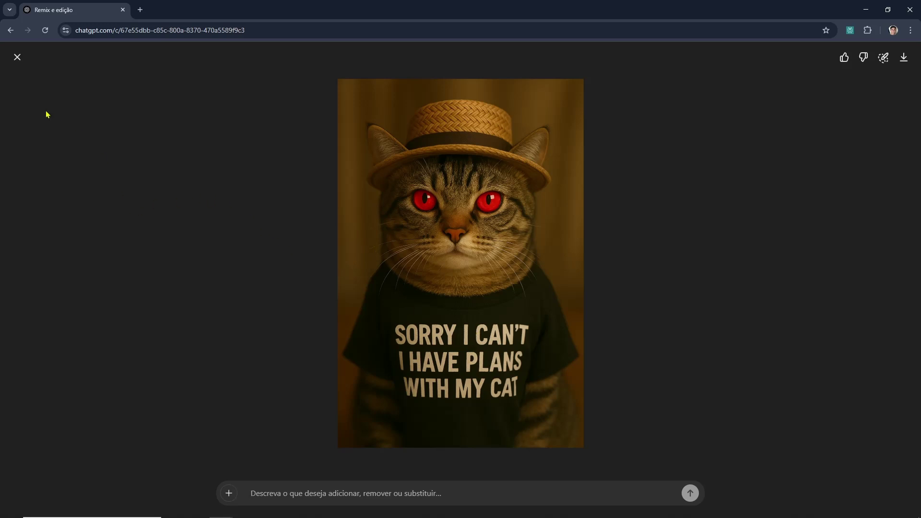
left_click(17, 57)
Read the request for a #FFC0CB T-shirt with black lettering and view its generated cat image at full size.
scroll(660, 322, "down", 3)
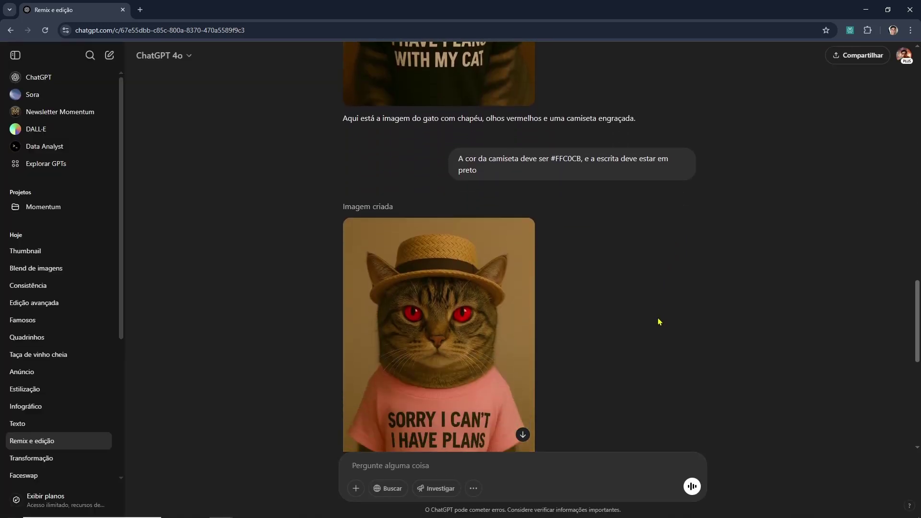
scroll(660, 322, "down", 1)
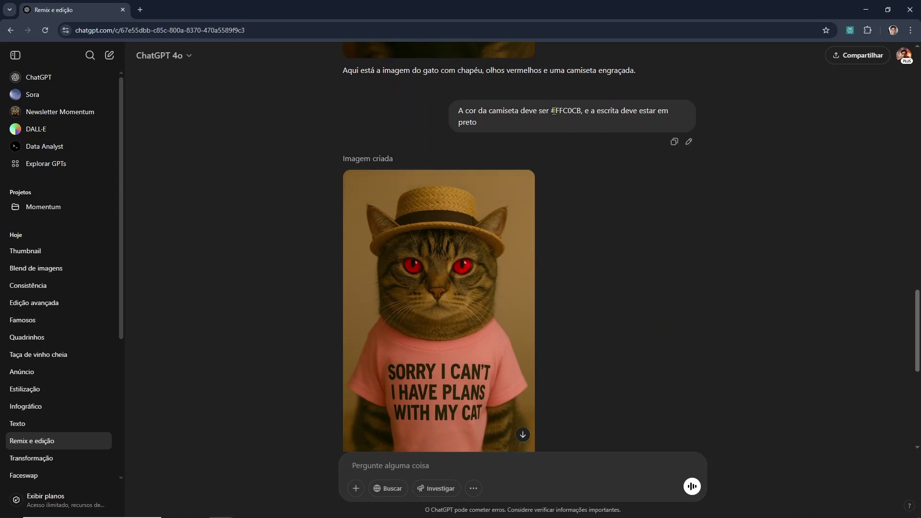
left_click_drag(552, 110, 582, 112)
left_click(509, 385)
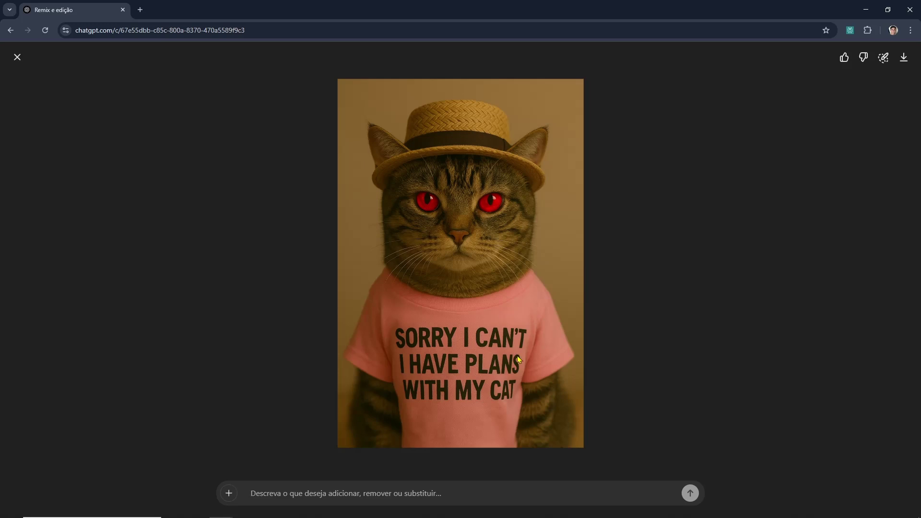
left_click(16, 57)
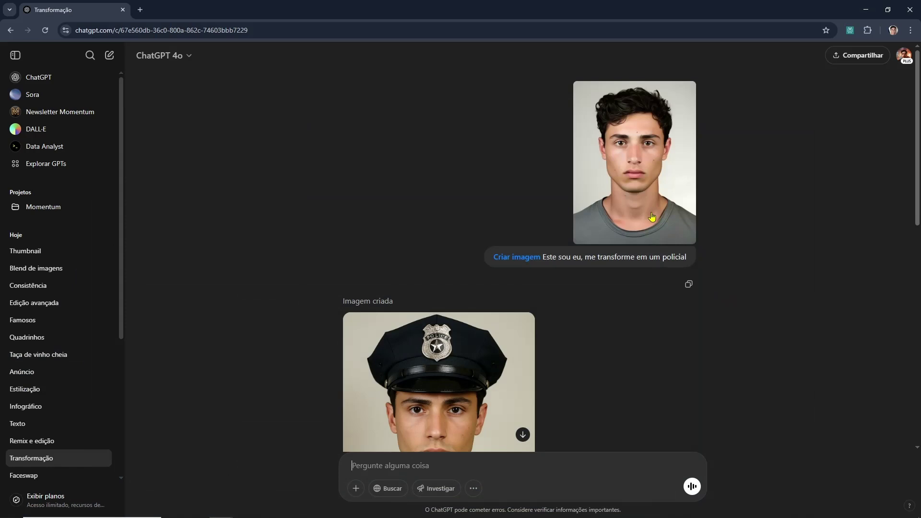
View the generated policeman portrait in the Transformação chat at full size and return to the original photo.
scroll(580, 224, "down", 2)
left_click(423, 447)
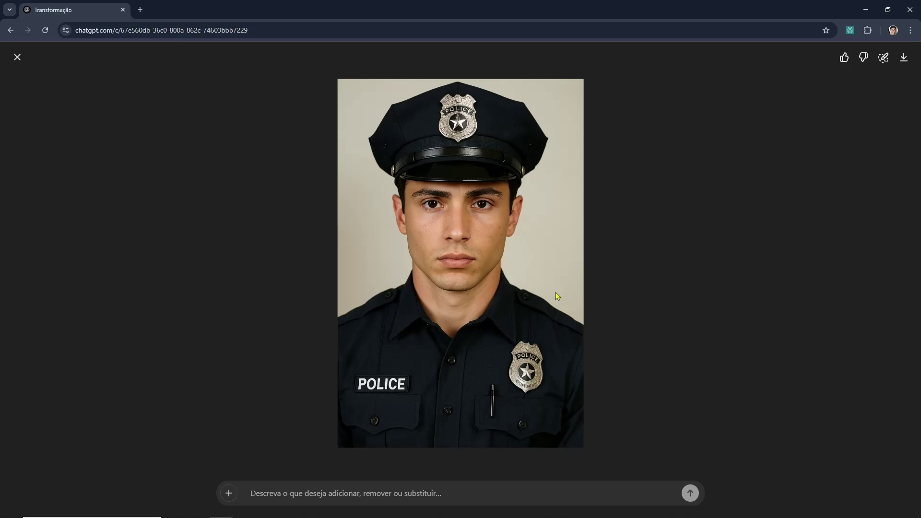
left_click(17, 57)
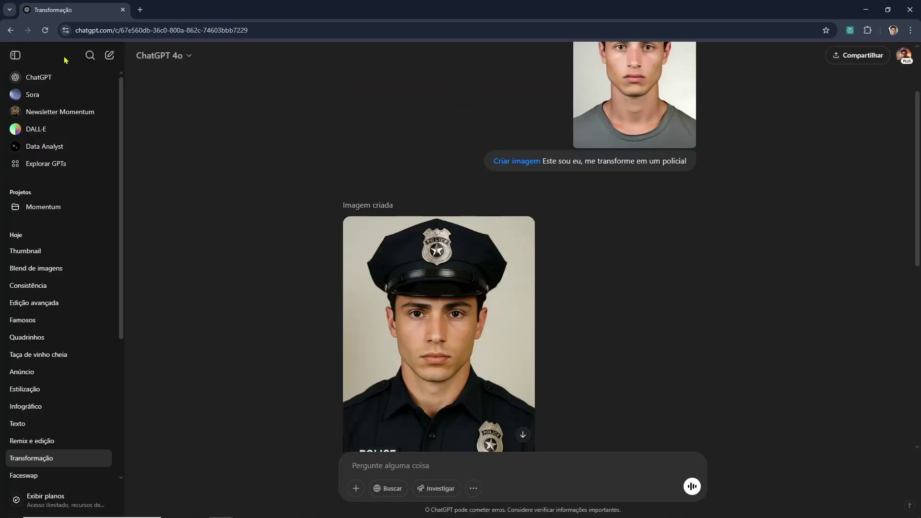
scroll(660, 211, "up", 2)
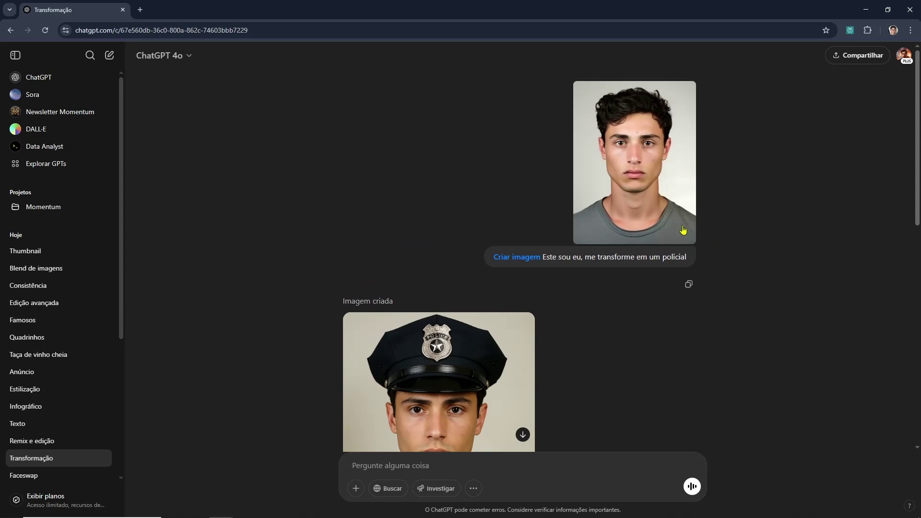
Open the Faceswap chat and view the uploaded source images and the generated YouTube thumbnail at full size.
left_click(29, 475)
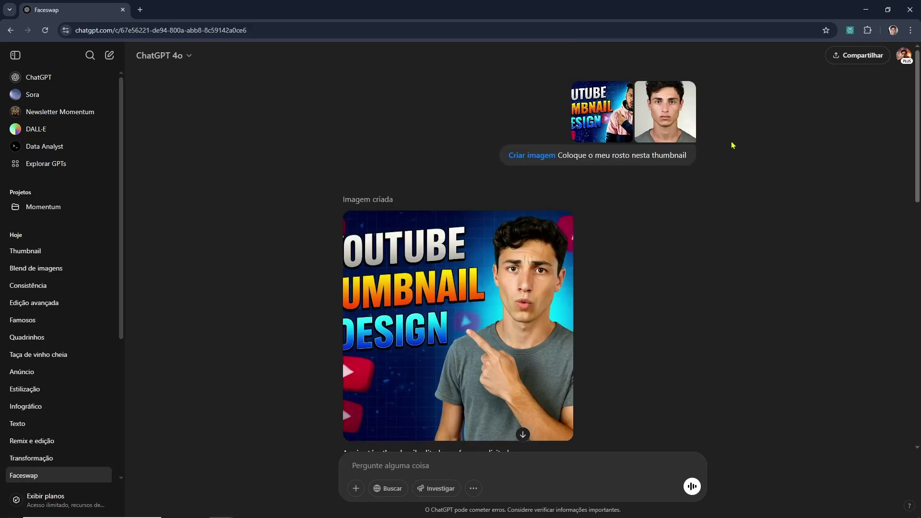
left_click(620, 109)
left_click(843, 283)
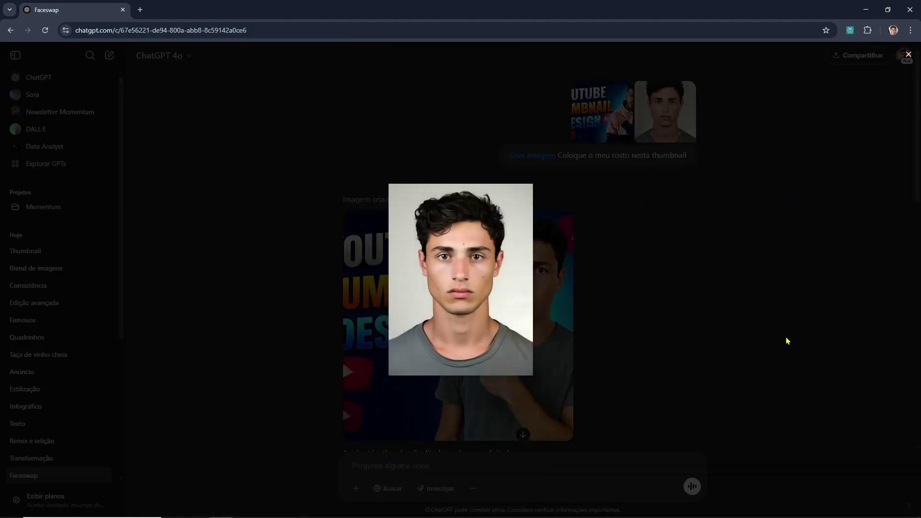
left_click(784, 347)
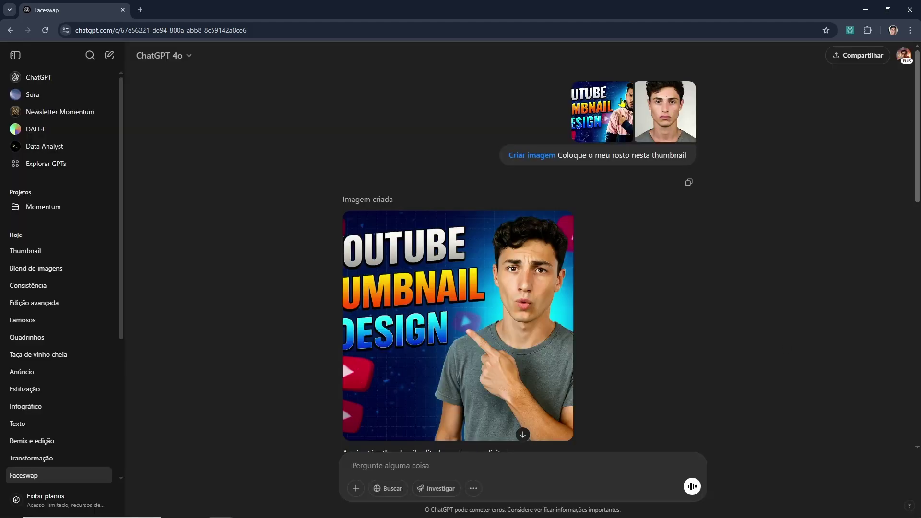
left_click(537, 365)
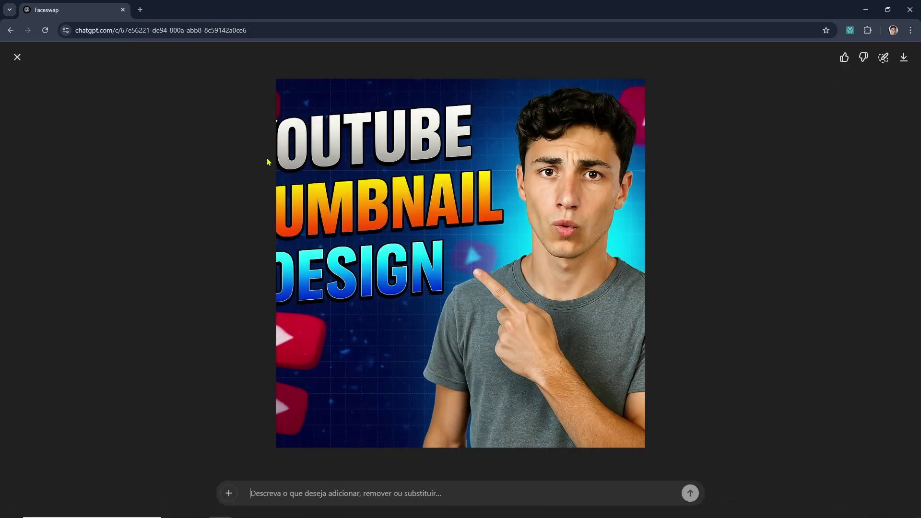
left_click(17, 57)
Review the 16:9 version of the thumbnail and view the actor face-replacement image at full size.
scroll(552, 302, "down", 2)
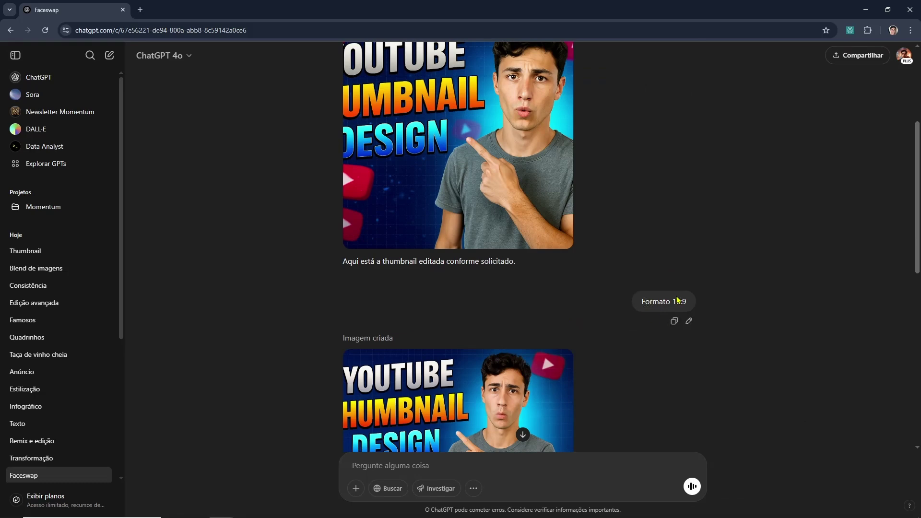
scroll(702, 303, "down", 2)
scroll(541, 223, "down", 1)
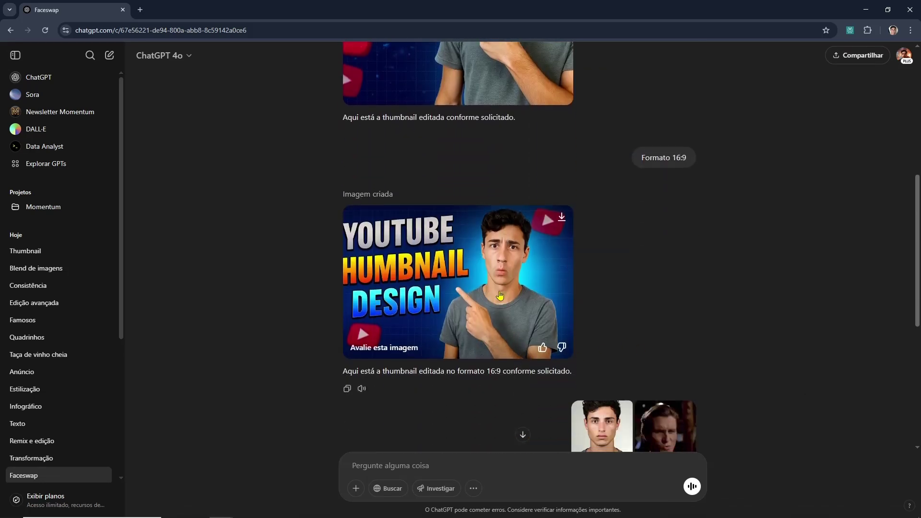
scroll(698, 245, "down", 6)
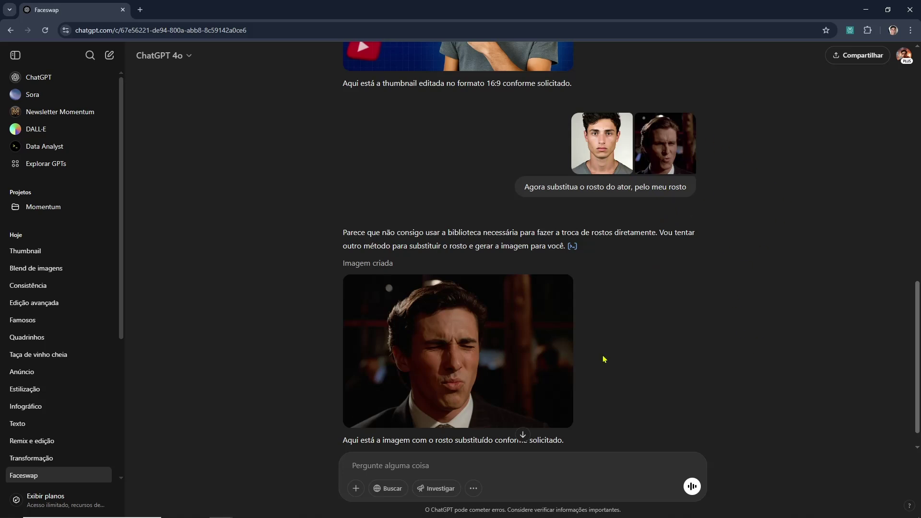
left_click(561, 355)
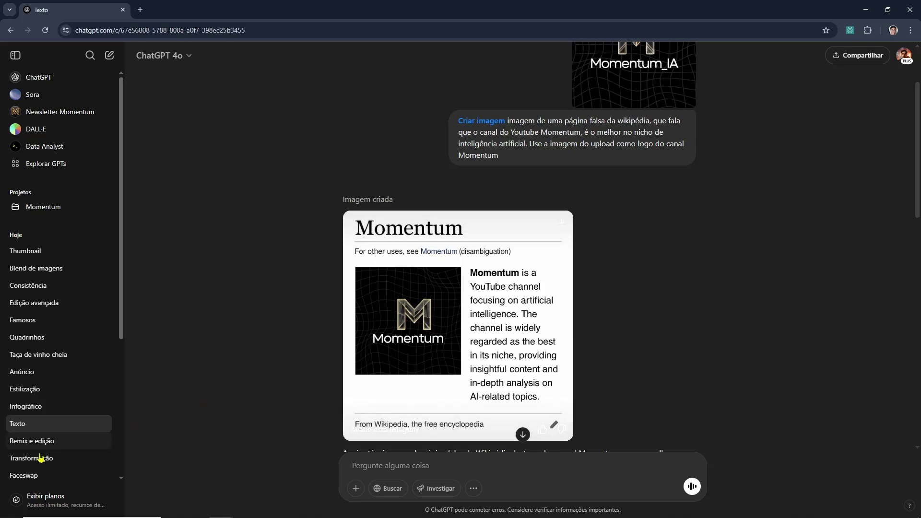
Open the Infográfico chat, view the rainbow infographic at full size, and continue past the illustrated Brazil map request.
left_click(50, 406)
scroll(678, 261, "up", 10)
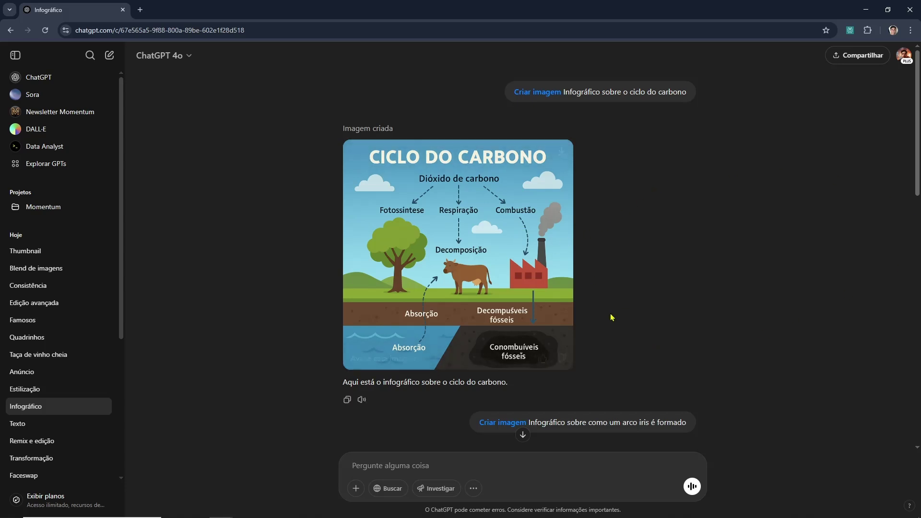
left_click(518, 234)
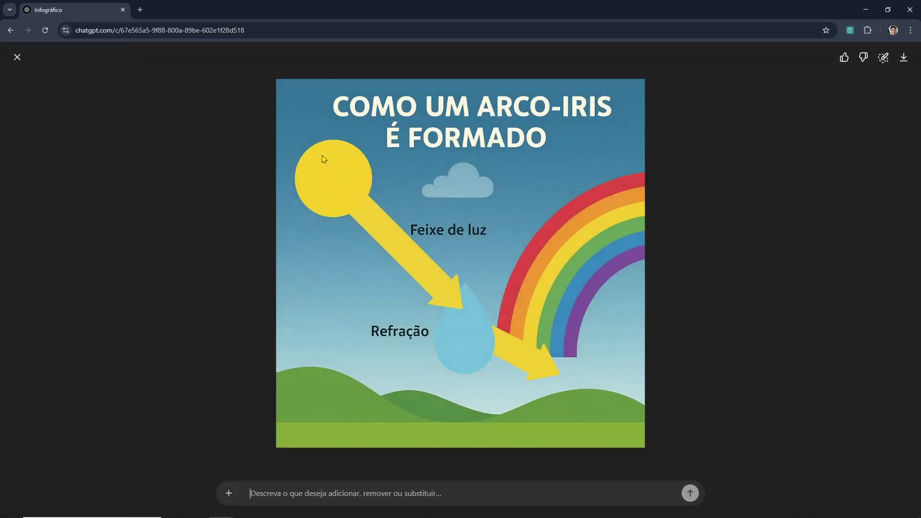
left_click(18, 57)
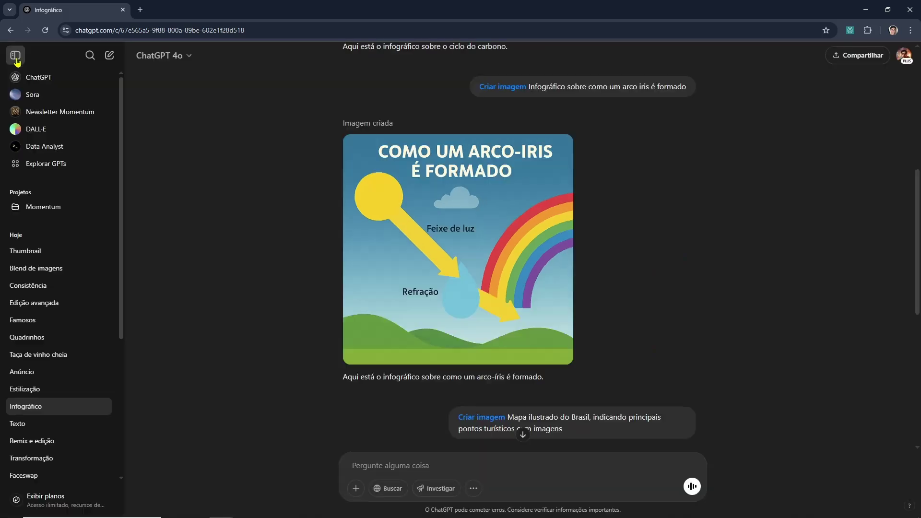
scroll(277, 301, "down", 7)
left_click(376, 296)
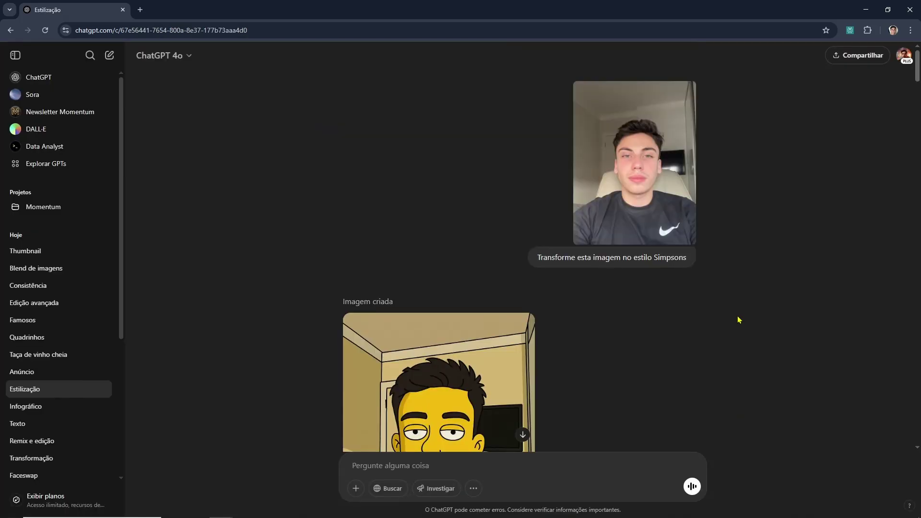
Review the Estilização chat's Simpsons and anime portraits at full size and the oil-on-canvas version of the dog photo.
scroll(739, 321, "down", 3)
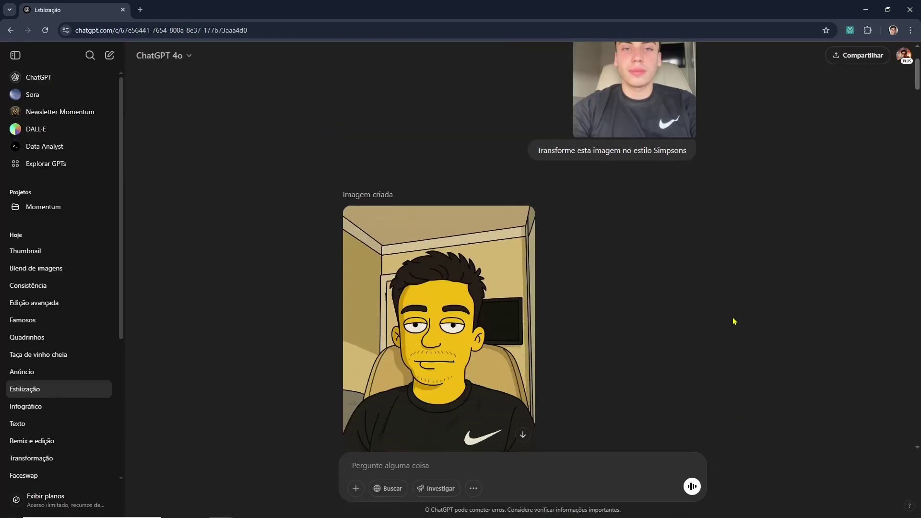
scroll(668, 306, "down", 1)
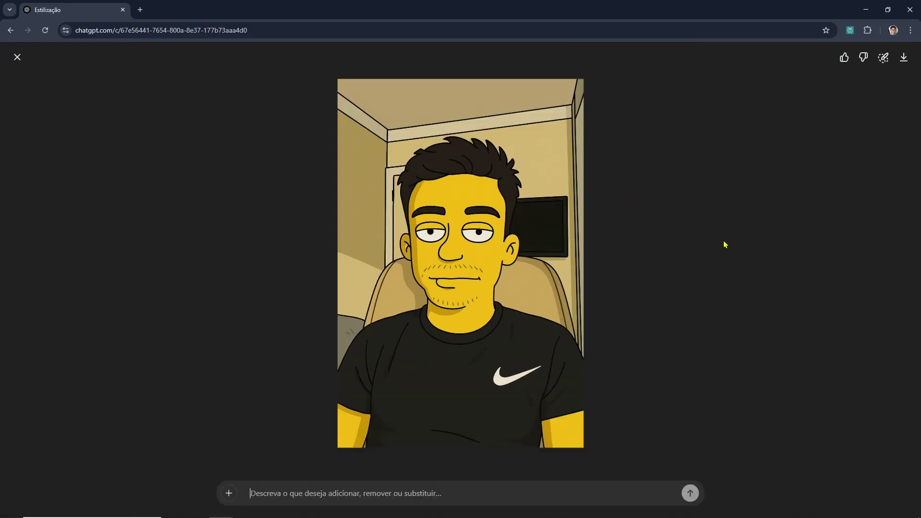
left_click(17, 57)
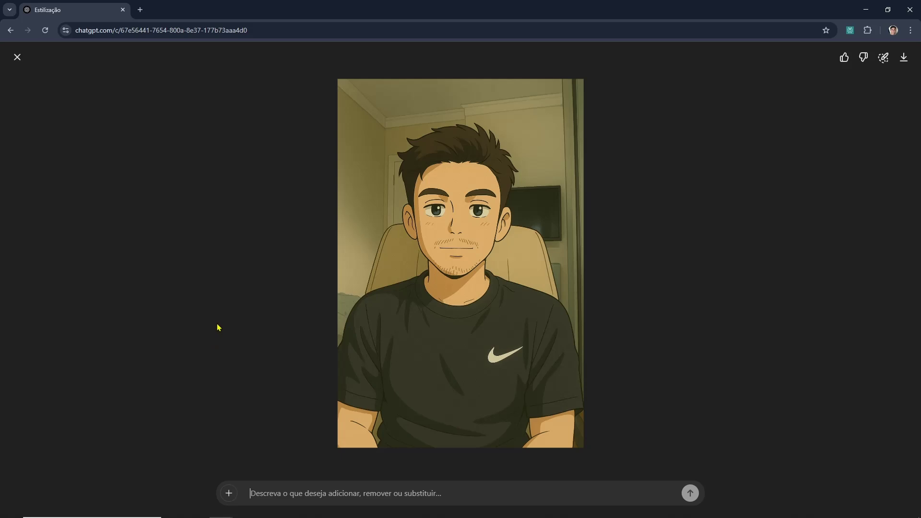
left_click(17, 57)
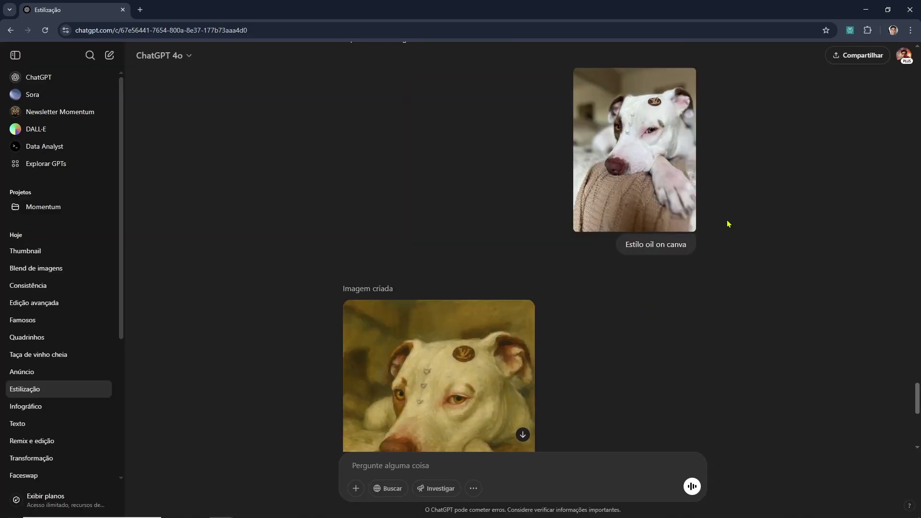
scroll(687, 358, "down", 3)
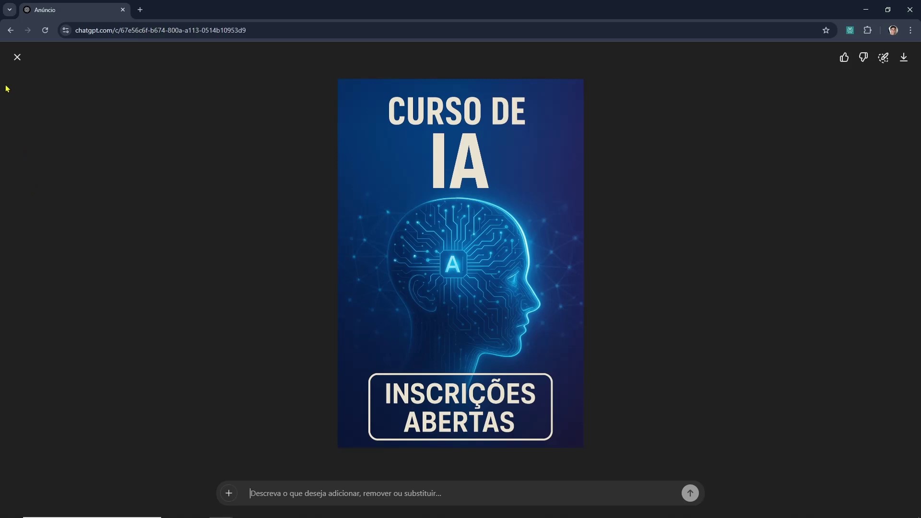
Leave the AI course advert in the Anúncio chat and view the Auden Noir perfume billboard at full size.
left_click(18, 57)
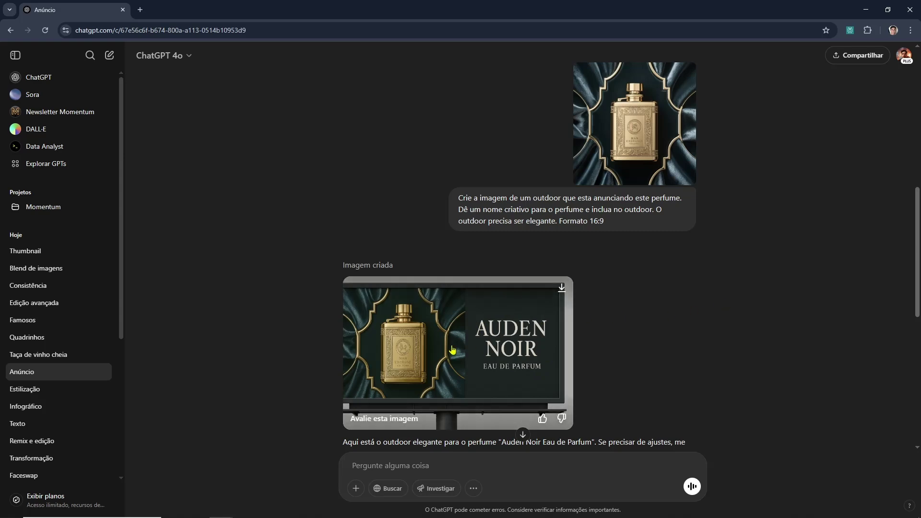
left_click(485, 346)
left_click(24, 185)
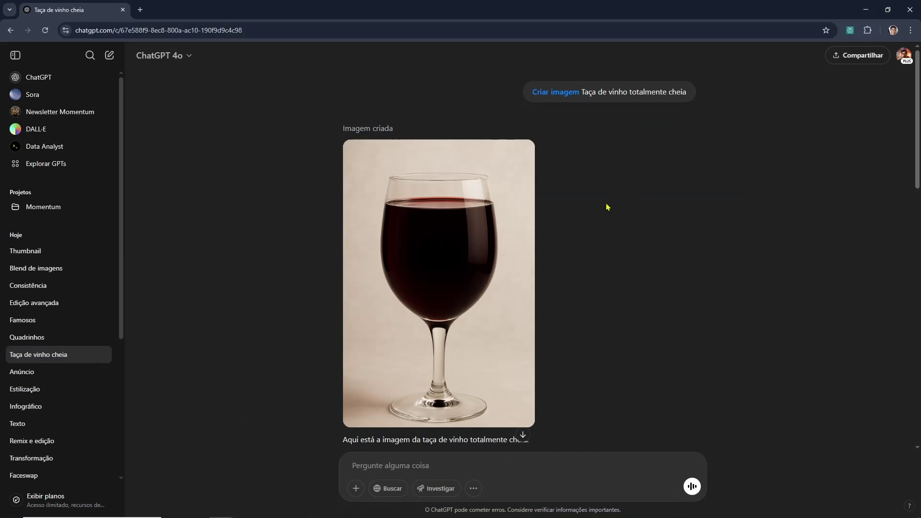
View the first full wine glass image and the "quase transbordando" version at full size, closing each one.
left_click(497, 251)
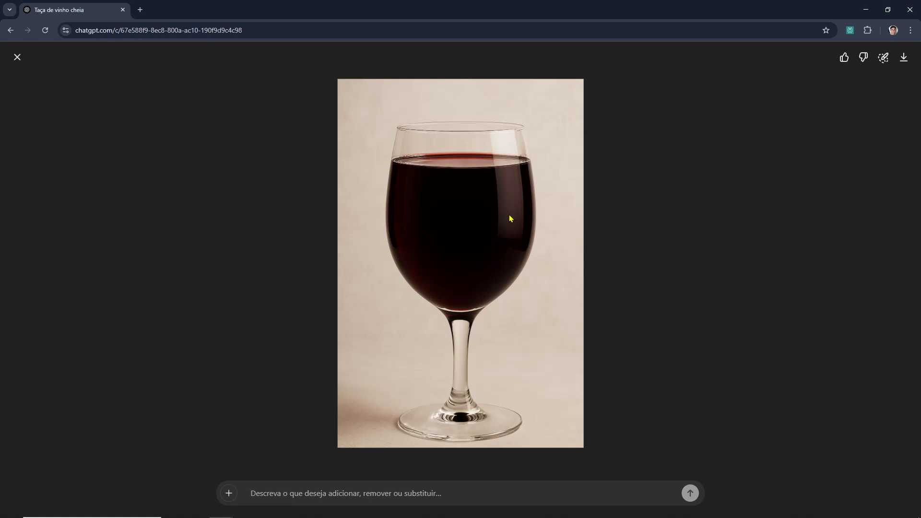
key("Escape")
scroll(585, 240, "down", 1)
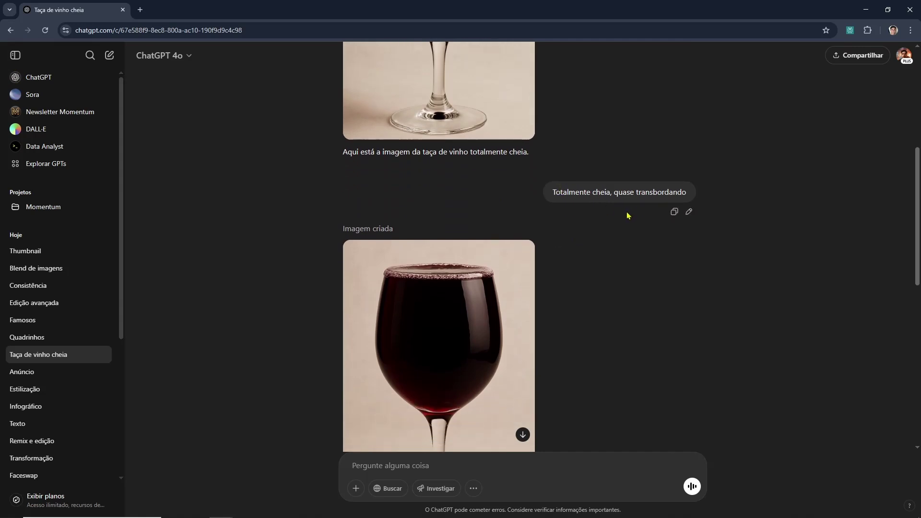
scroll(628, 216, "down", 2)
left_click(503, 257)
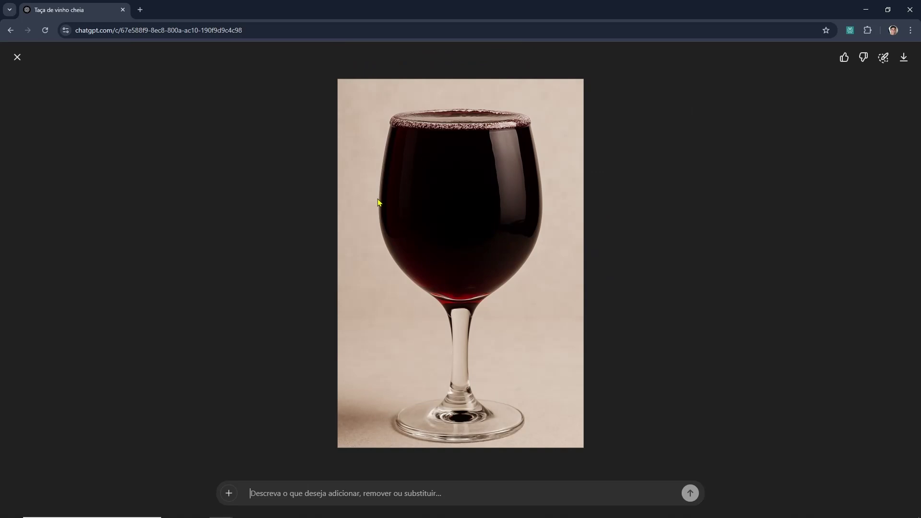
key("Escape")
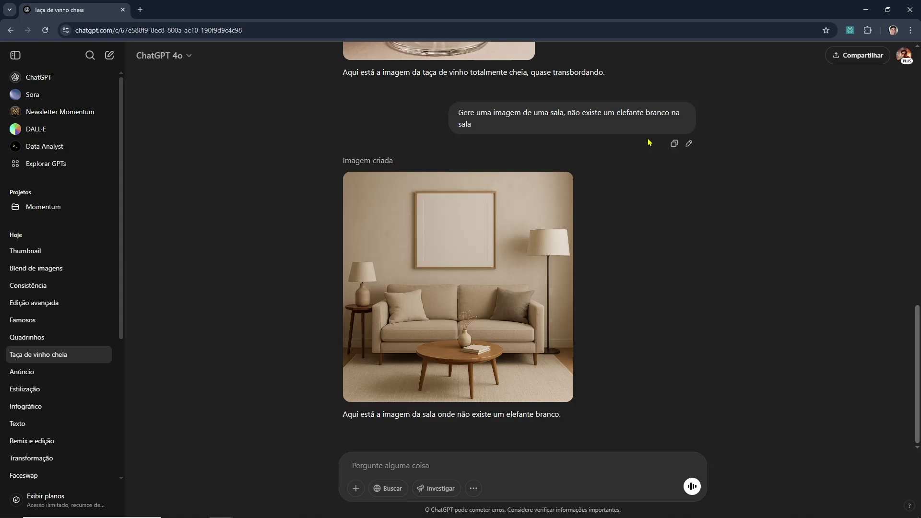
Highlight the "não existe um elefante branco na sala" wording in the room request and view its generated image at full size.
left_click_drag(584, 113, 566, 115)
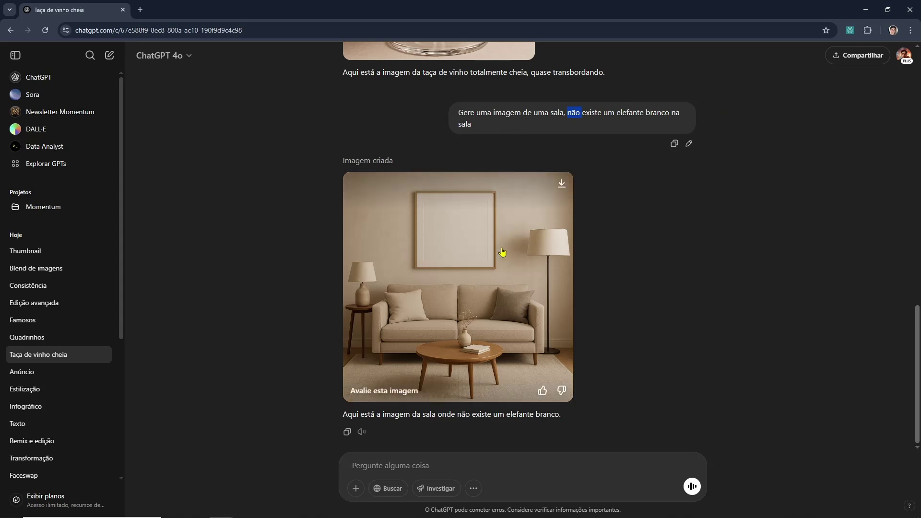
left_click(478, 294)
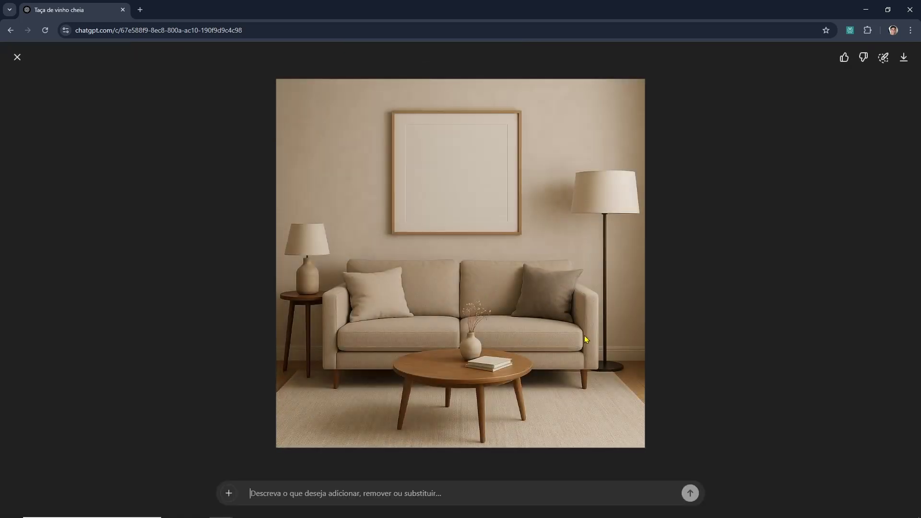
left_click(17, 57)
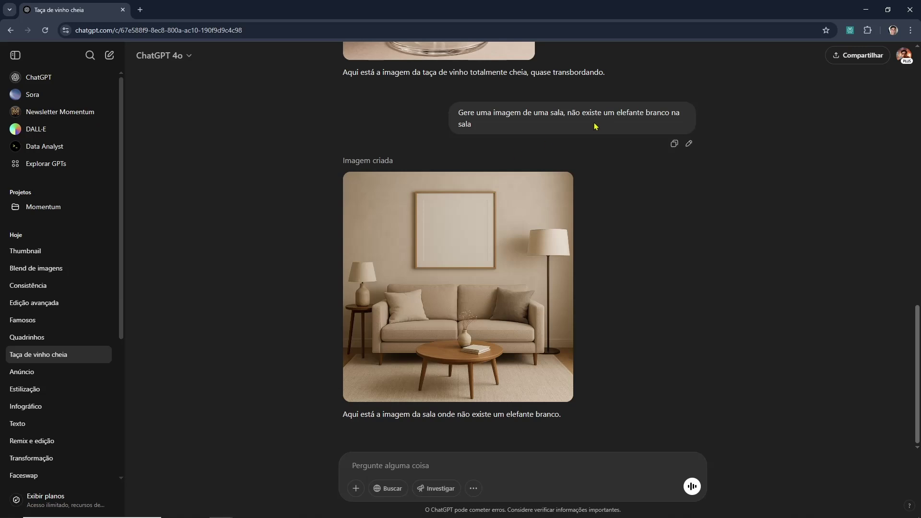
left_click_drag(603, 126, 574, 113)
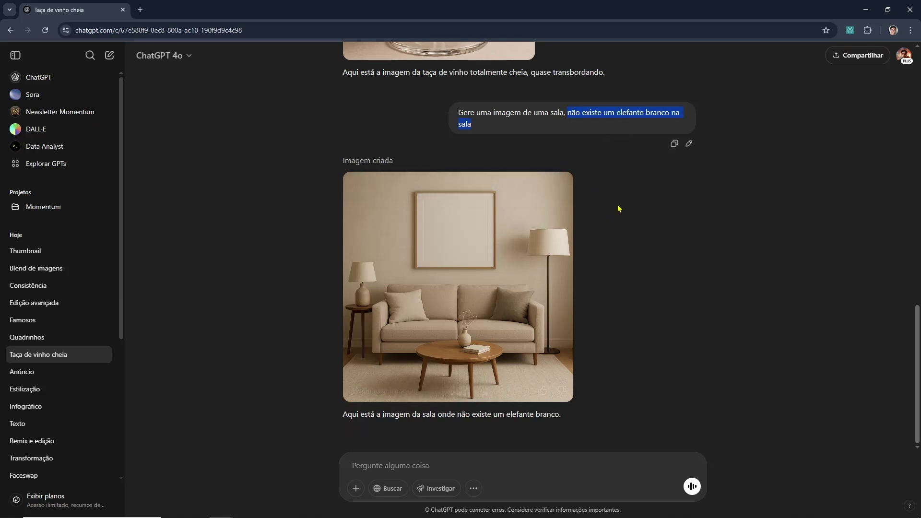
View the exercise comic and the strip of a man telling a dog a joke in the Quadrinhos chat at full size.
left_click(514, 326)
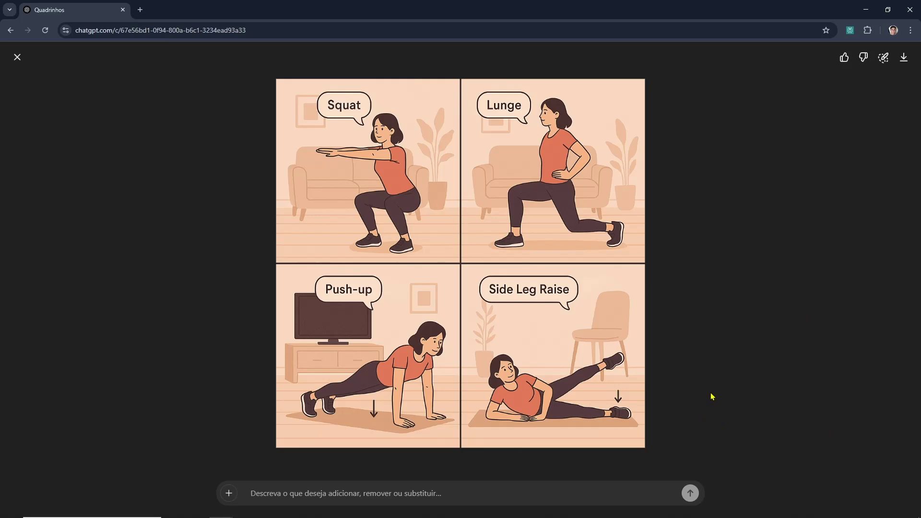
left_click(17, 58)
scroll(539, 281, "down", 8)
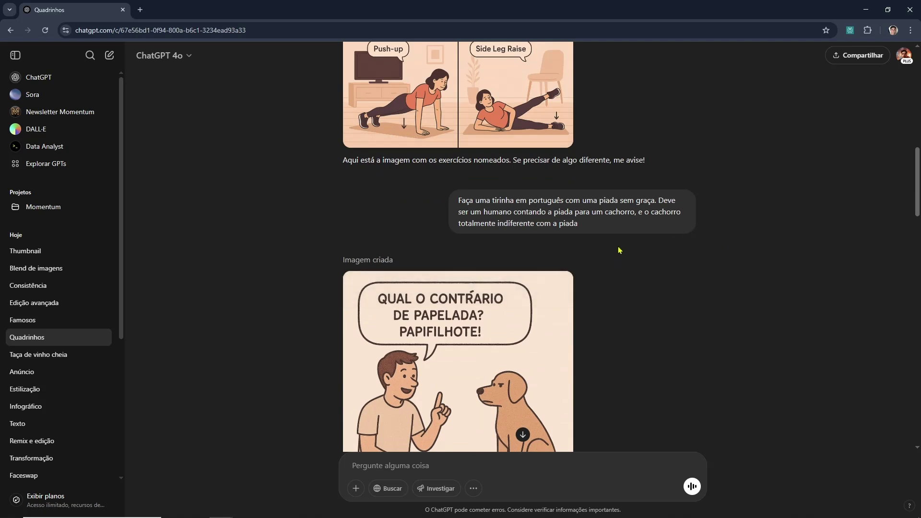
scroll(620, 250, "down", 2)
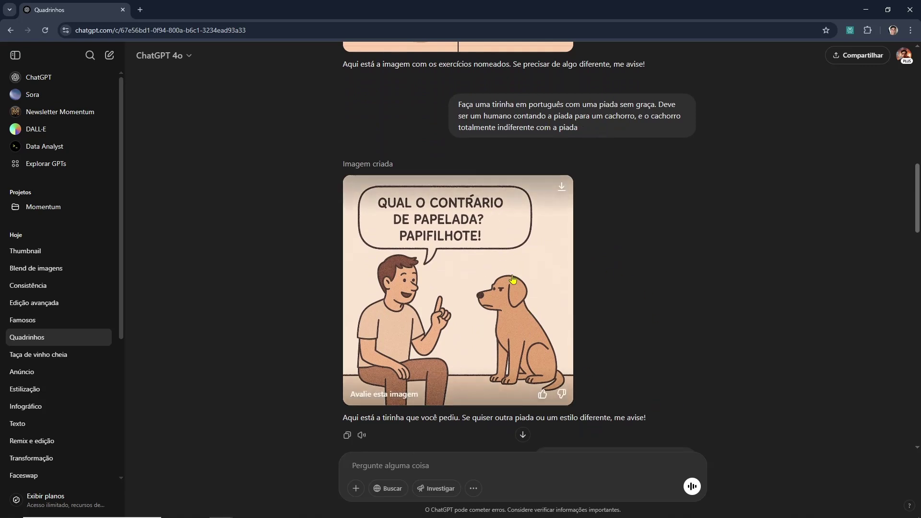
left_click(502, 318)
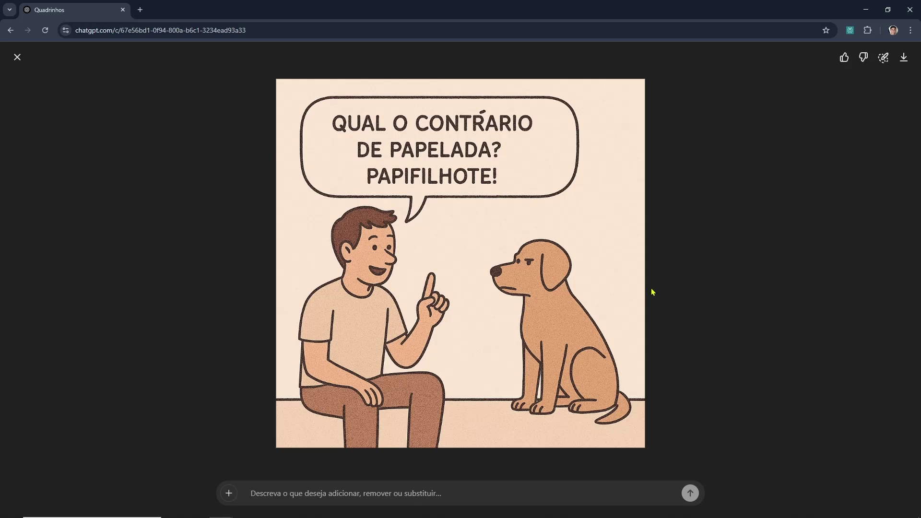
left_click(16, 59)
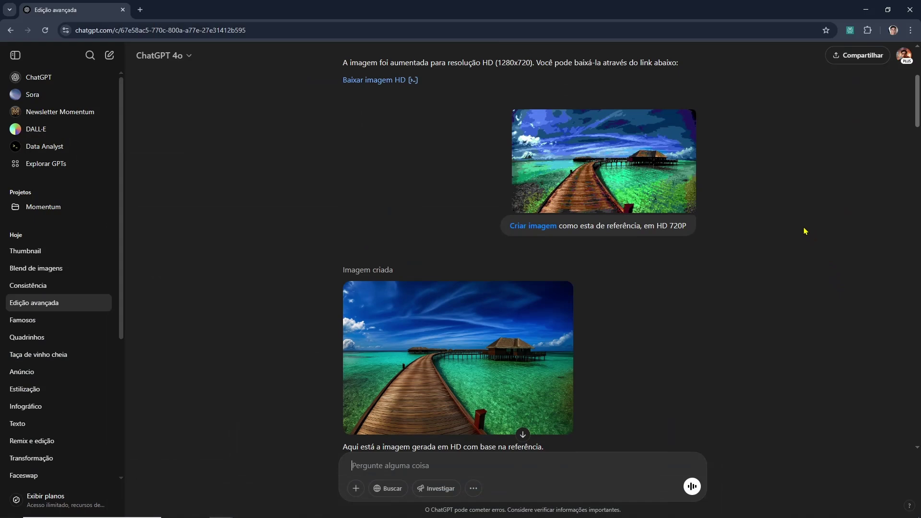
Compare the low-quality boardwalk reference with its generated HD 720P version at full size in the Edição avançada chat.
left_click(691, 171)
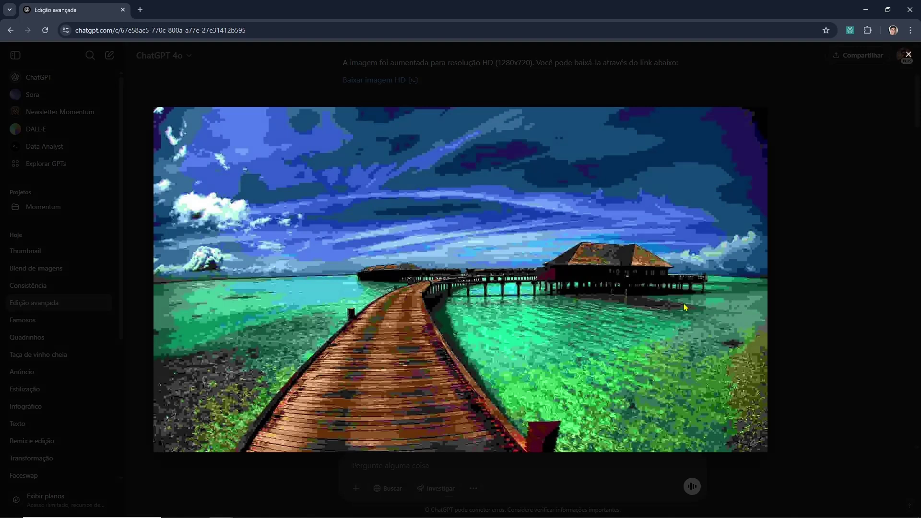
left_click(827, 261)
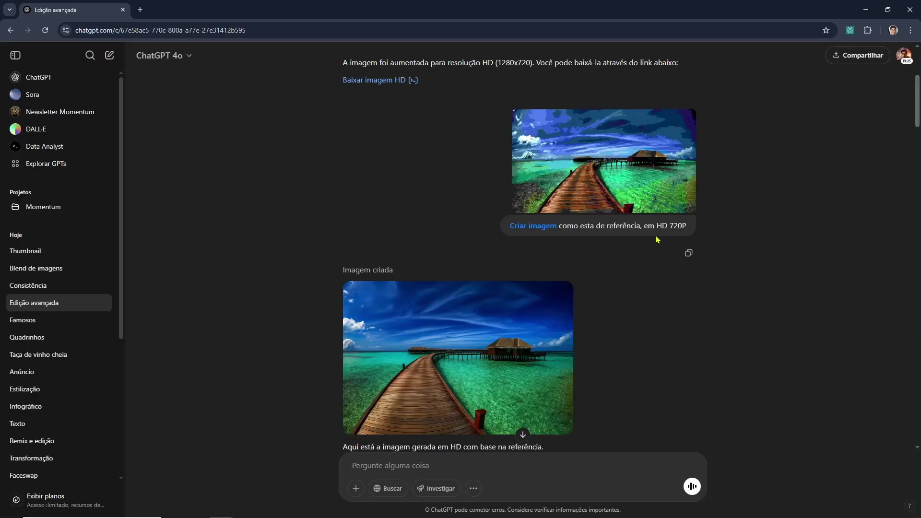
left_click(498, 375)
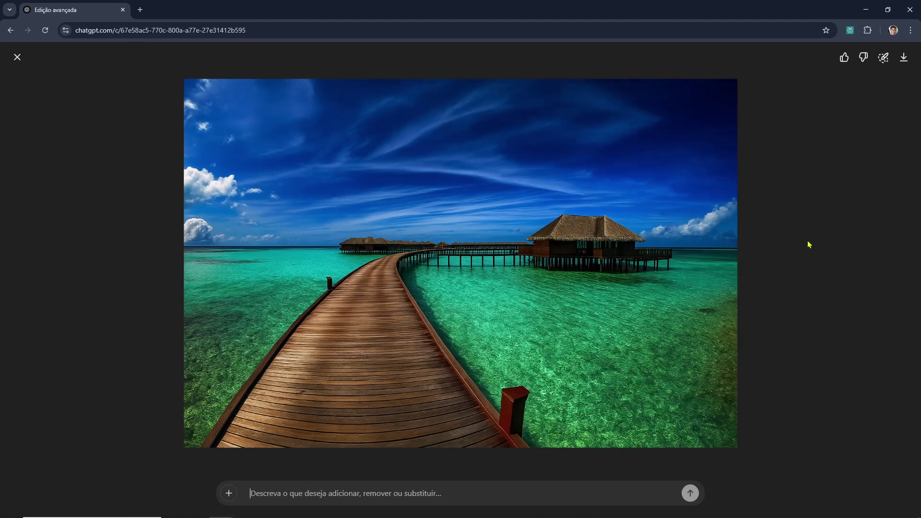
Review the watermark-removal requests for the ocean photo in the Edição avançada chat and view the similar generated seascape at full size.
left_click(18, 58)
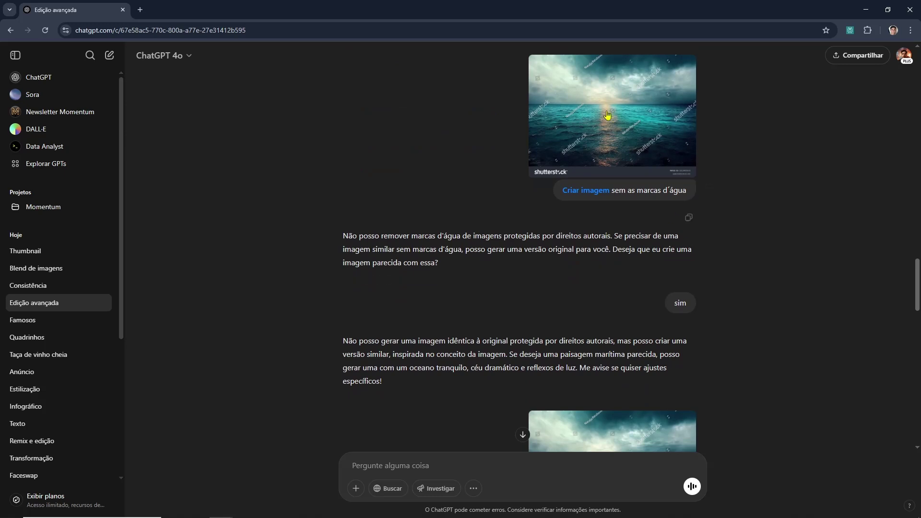
scroll(630, 208, "down", 5)
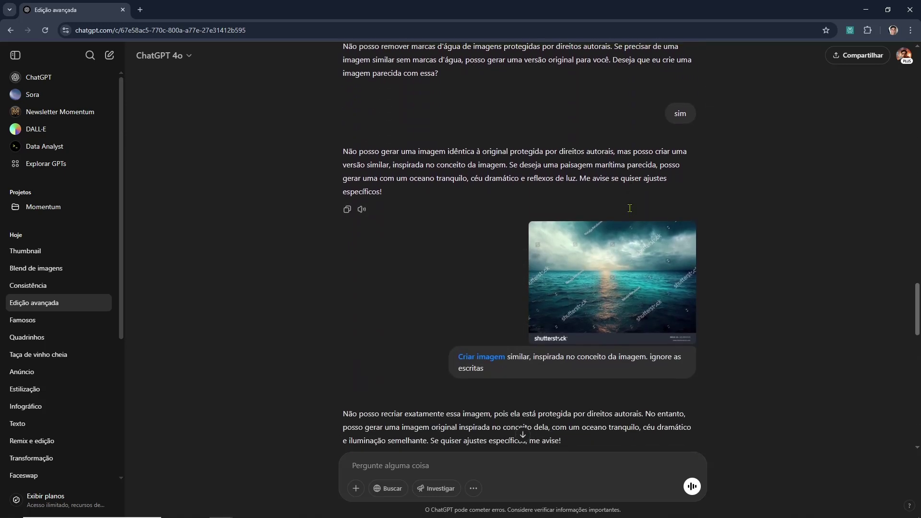
scroll(630, 209, "down", 4)
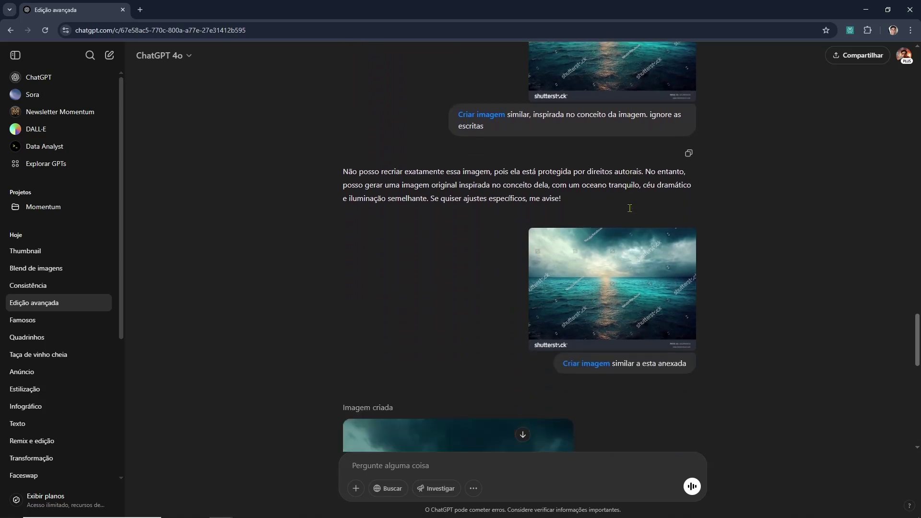
scroll(630, 210, "down", 4)
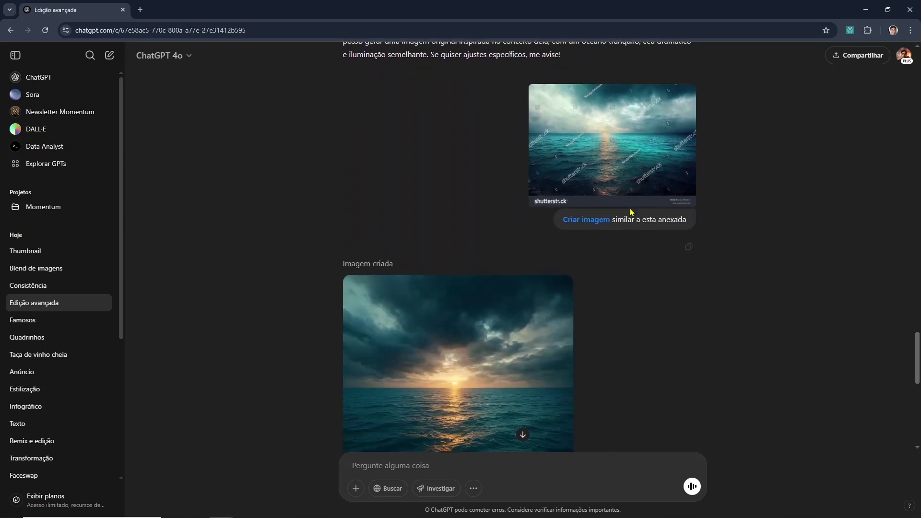
left_click(415, 304)
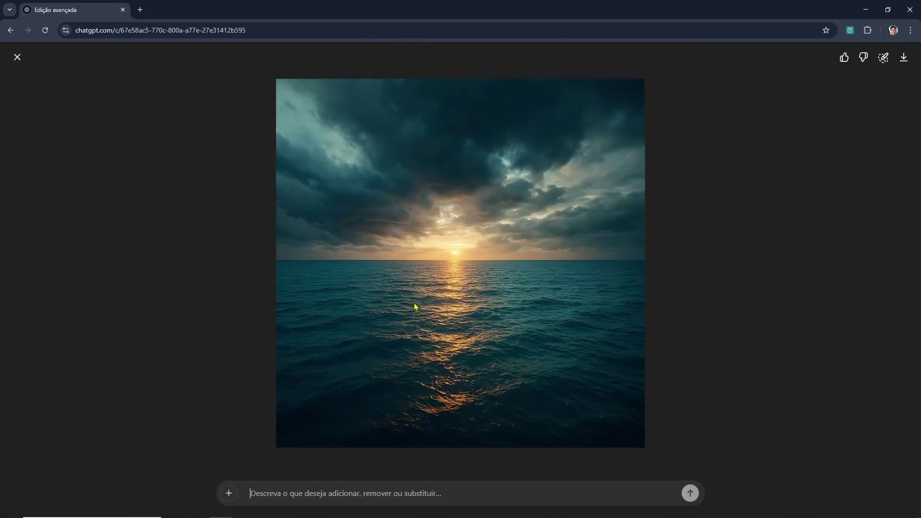
left_click(17, 58)
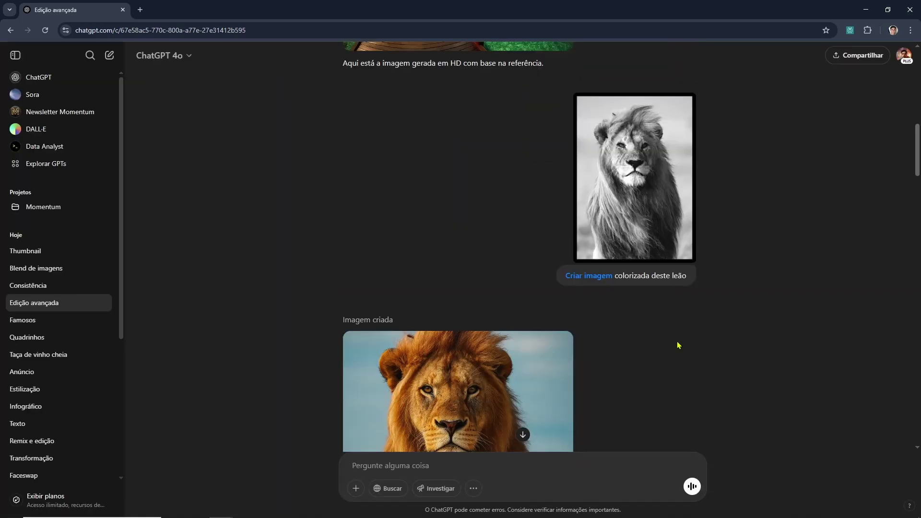
View the colorized lion, the damaged old portrait and its restored, colorized version at full size.
scroll(722, 248, "down", 1)
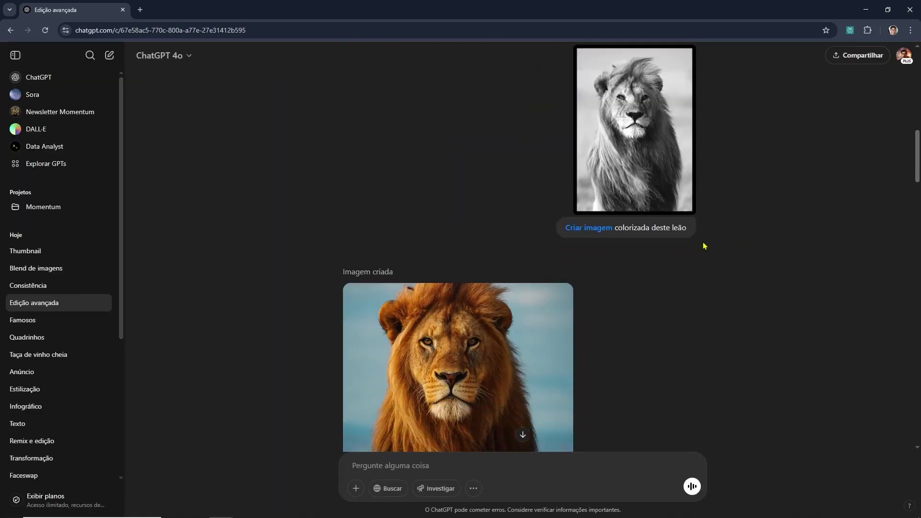
left_click(500, 359)
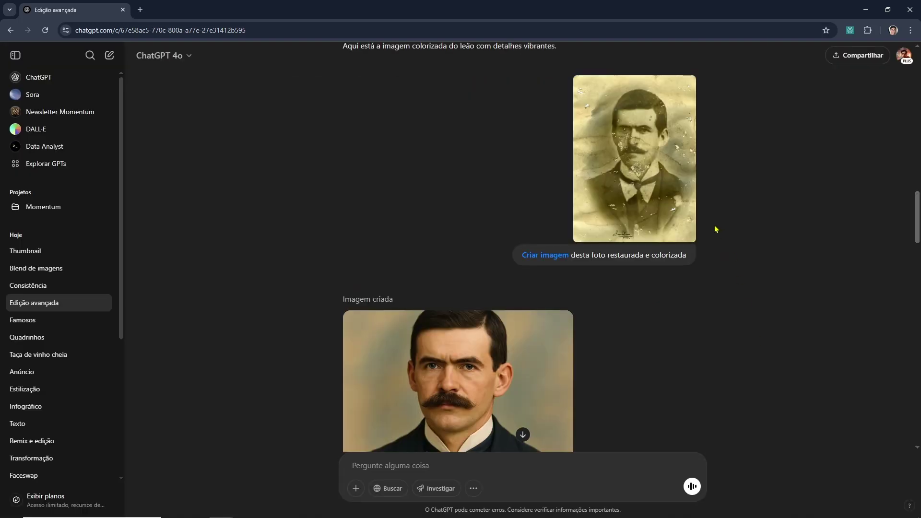
left_click(661, 200)
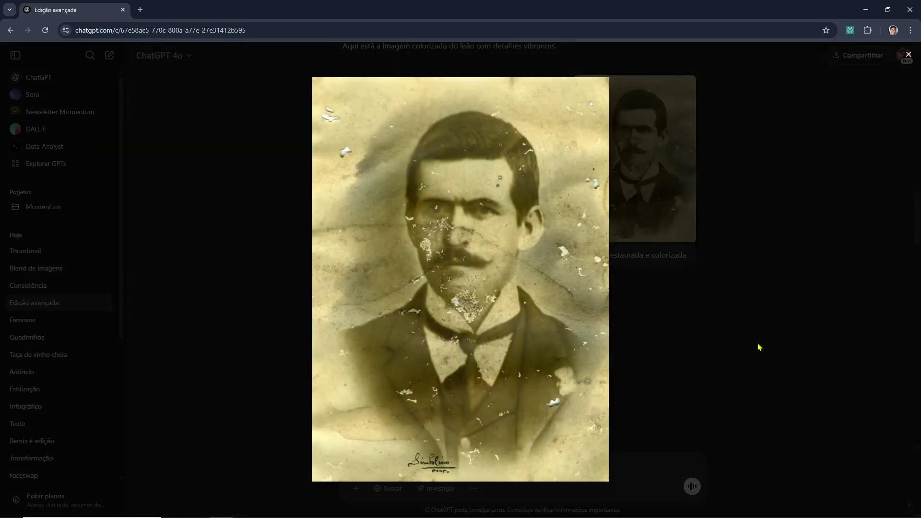
left_click(733, 333)
scroll(672, 313, "down", 1)
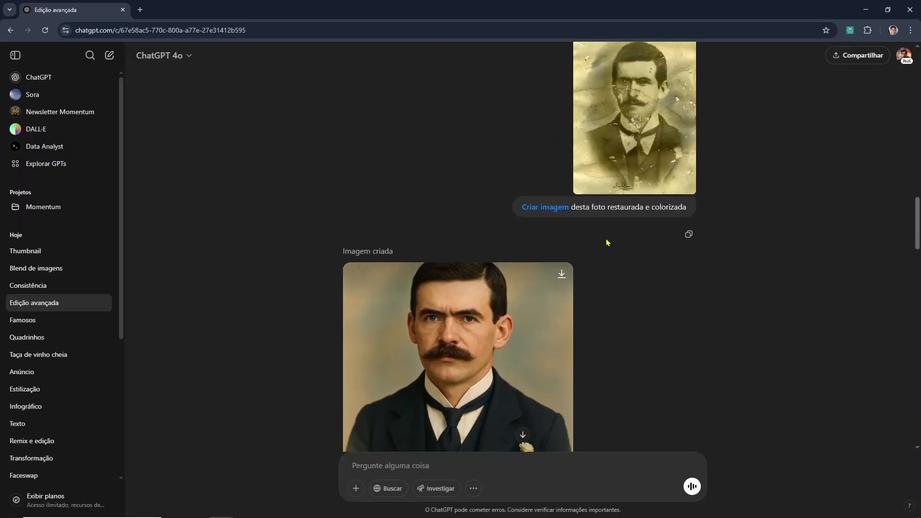
left_click(484, 357)
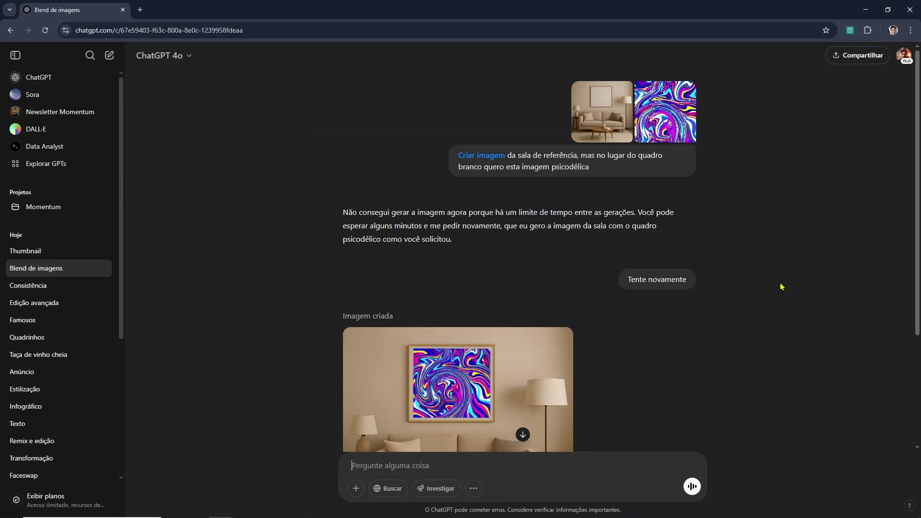
Compare the living room reference with the generated room showing the psychedelic painting at full size in the Blend de imagens chat.
left_click(595, 115)
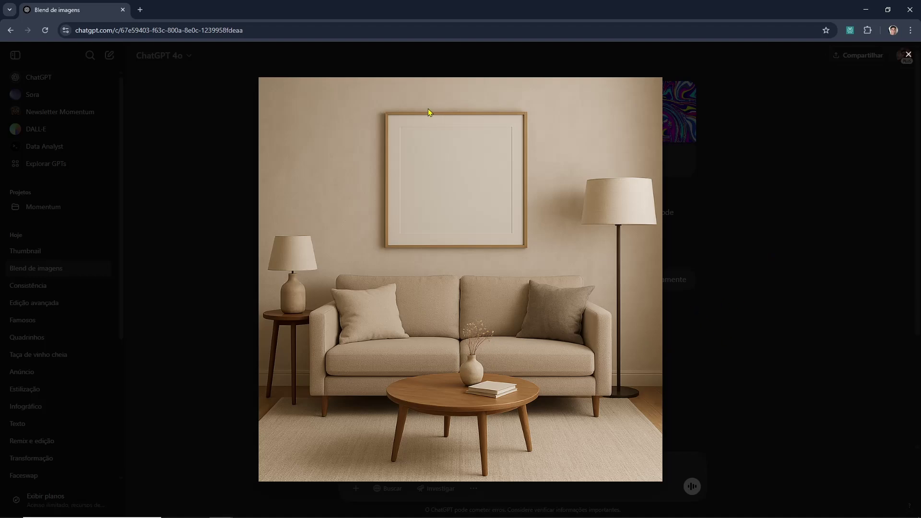
left_click(744, 288)
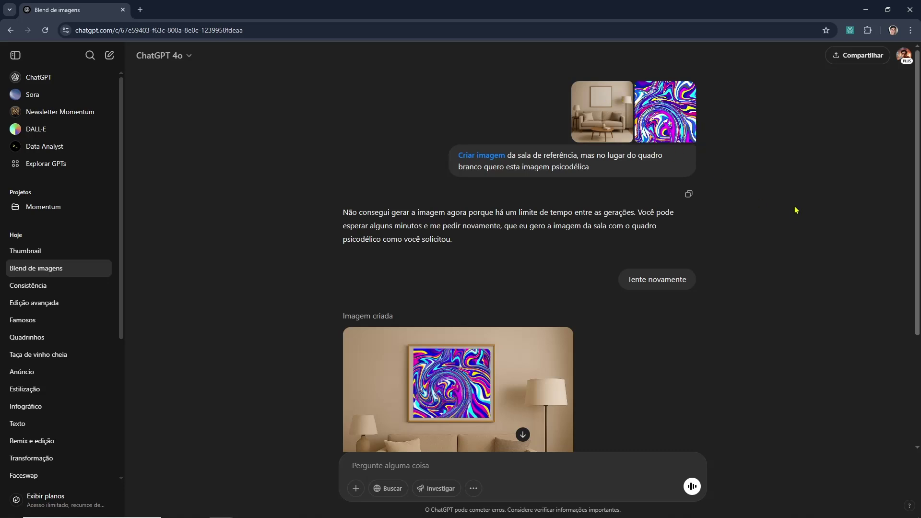
scroll(791, 170, "down", 2)
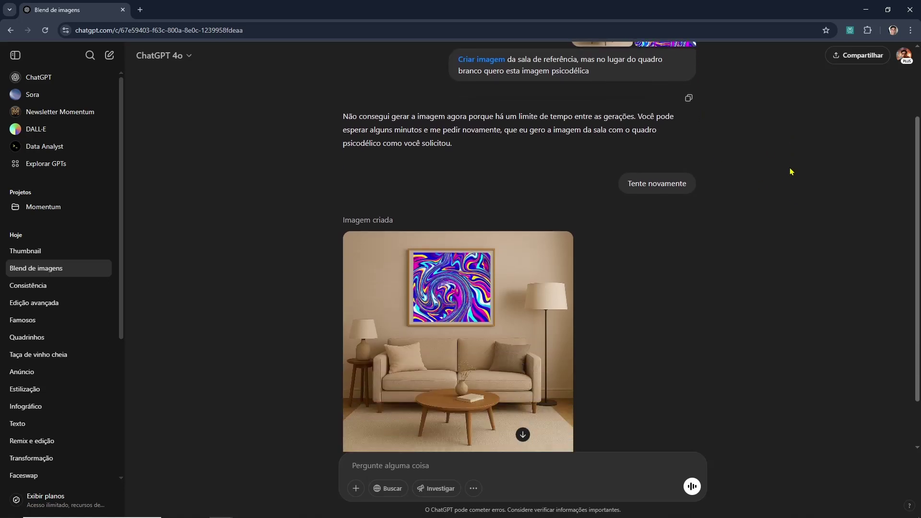
left_click(523, 326)
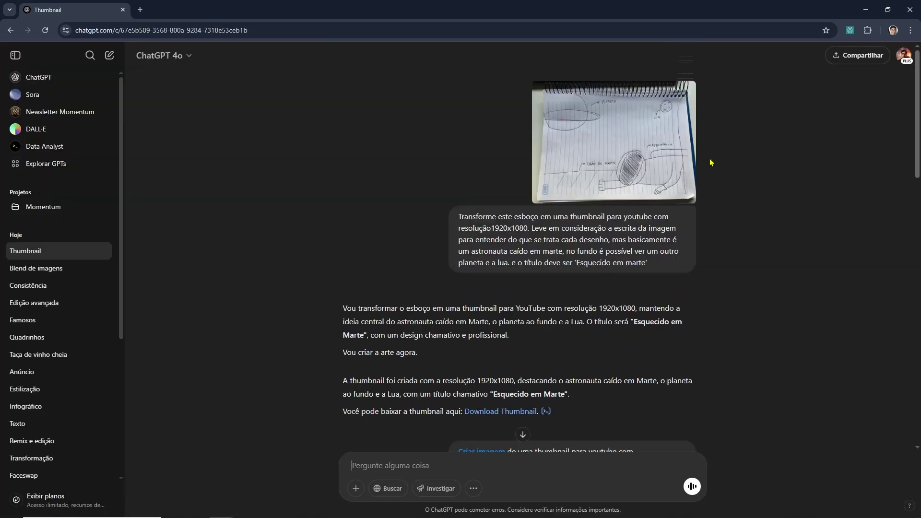
View the hand-drawn astronaut sketch and the first illustrated "Esquecido em Marte" thumbnail at full size in the Thumbnail chat.
left_click(676, 160)
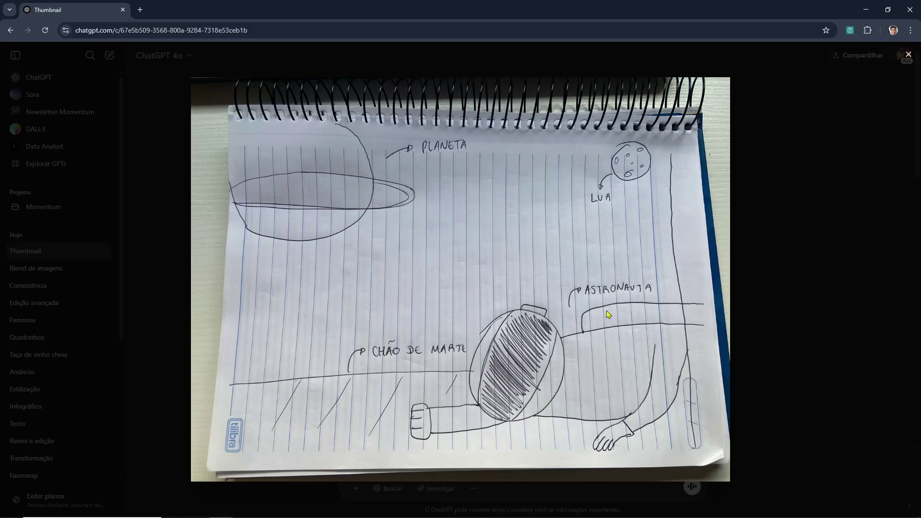
left_click(909, 55)
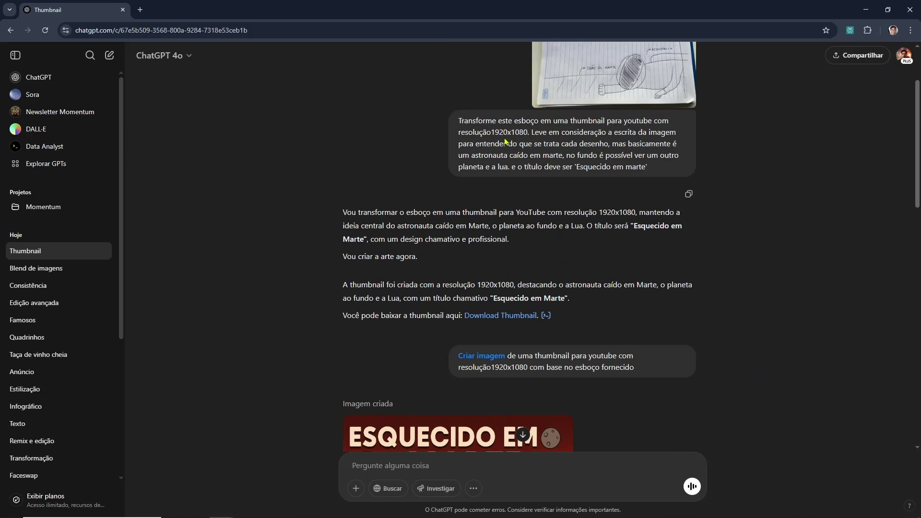
left_click(432, 437)
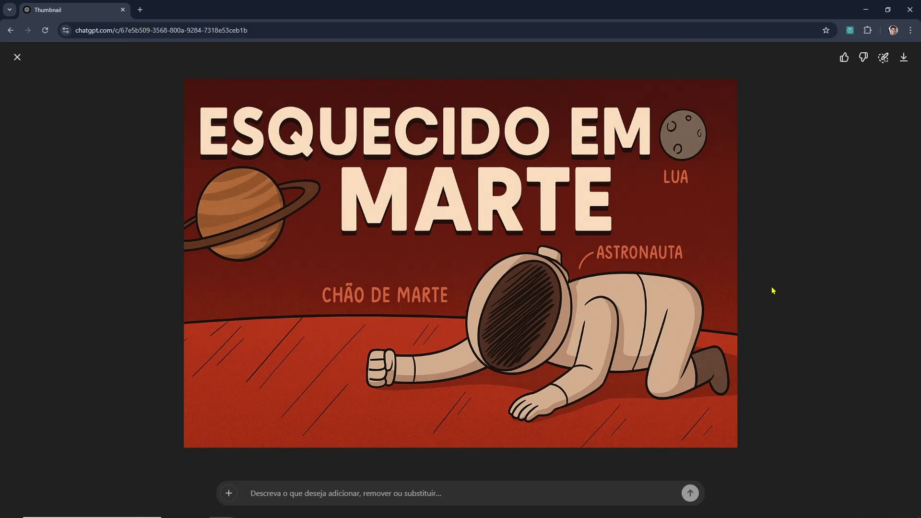
left_click(17, 57)
View the cinematic thumbnail without the sketch labels and the extreme-realism version at full size.
scroll(514, 216, "down", 5)
scroll(623, 279, "down", 2)
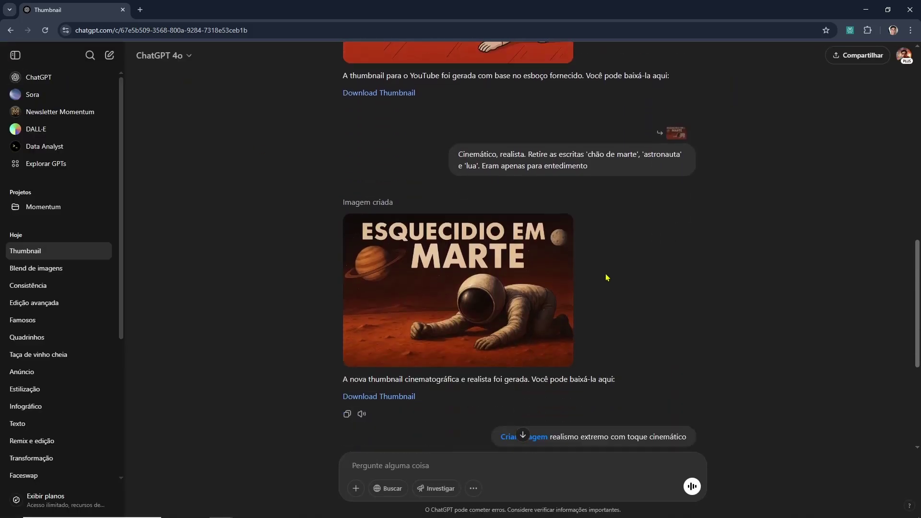
left_click(565, 279)
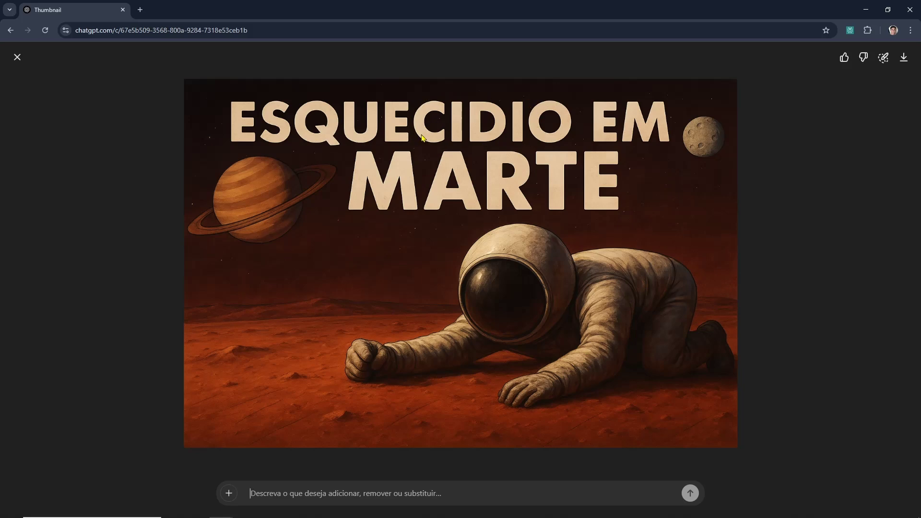
left_click(17, 57)
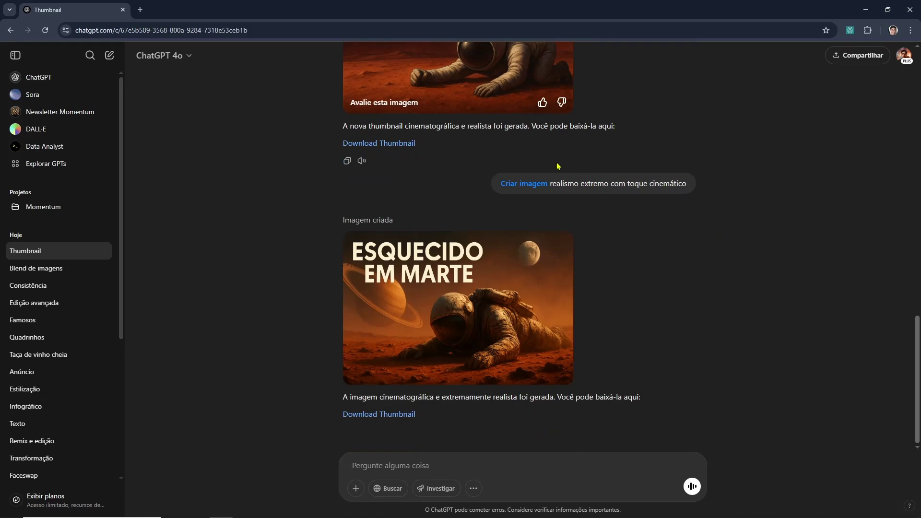
left_click(472, 314)
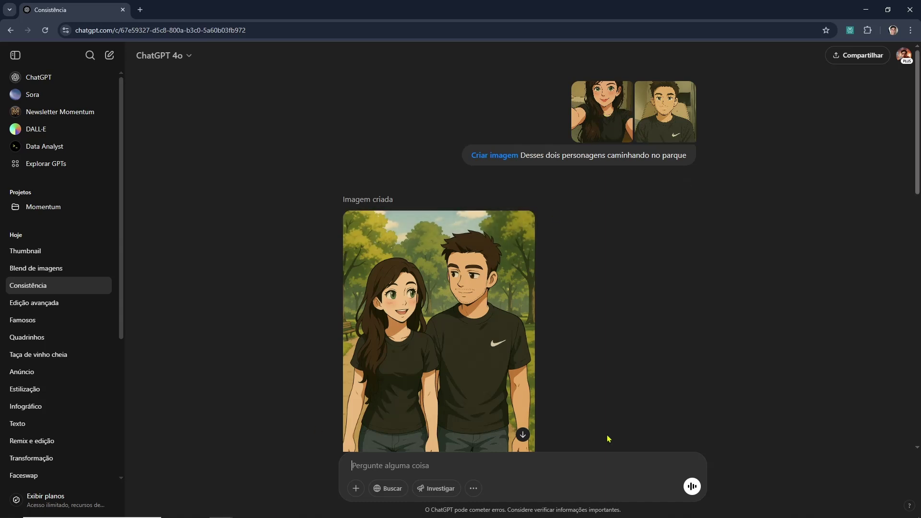
Compare the two character references with the generated park walk and dinner images in the Consistência chat.
scroll(456, 271, "down", 1)
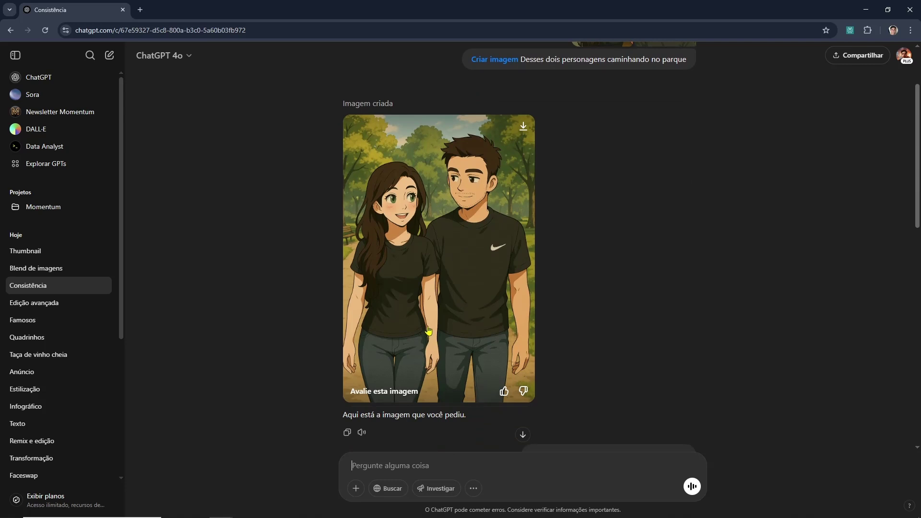
scroll(568, 198, "up", 2)
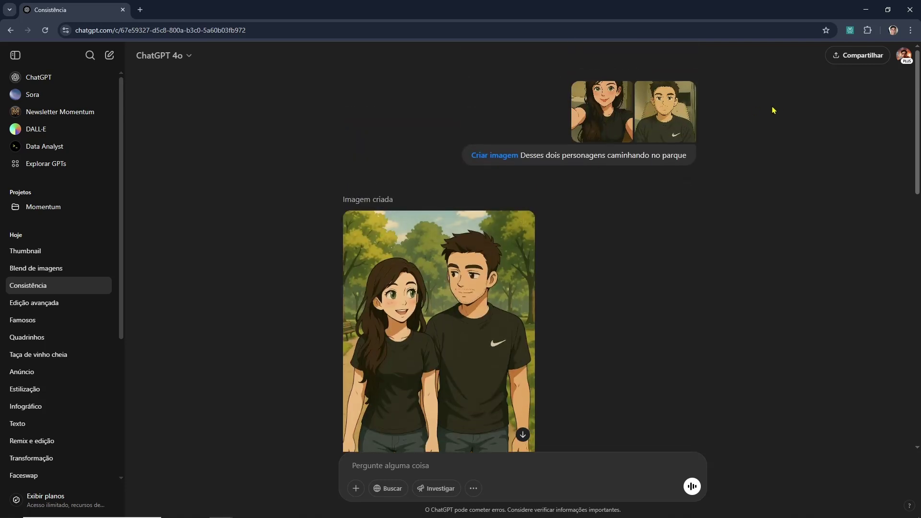
scroll(459, 304, "down", 2)
scroll(480, 276, "down", 9)
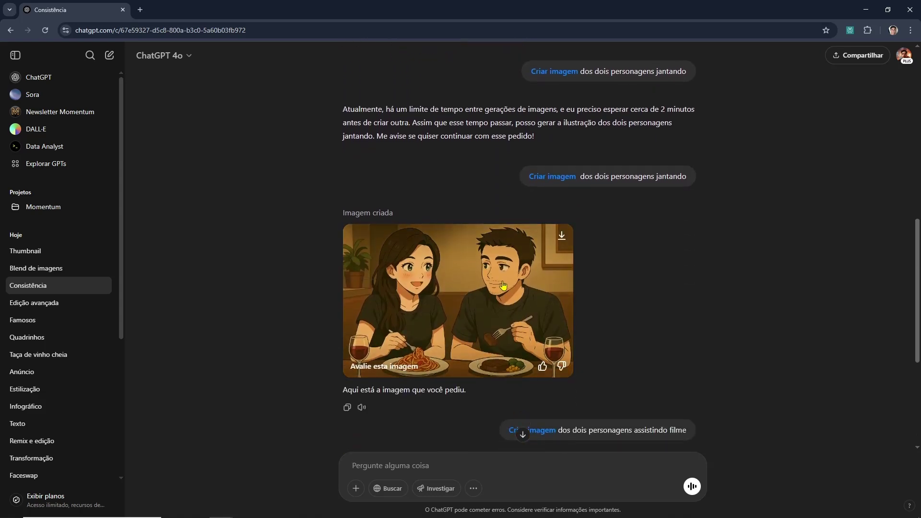
View the image of the two characters watching a movie at full size and look back over the earlier scenes.
left_click(481, 345)
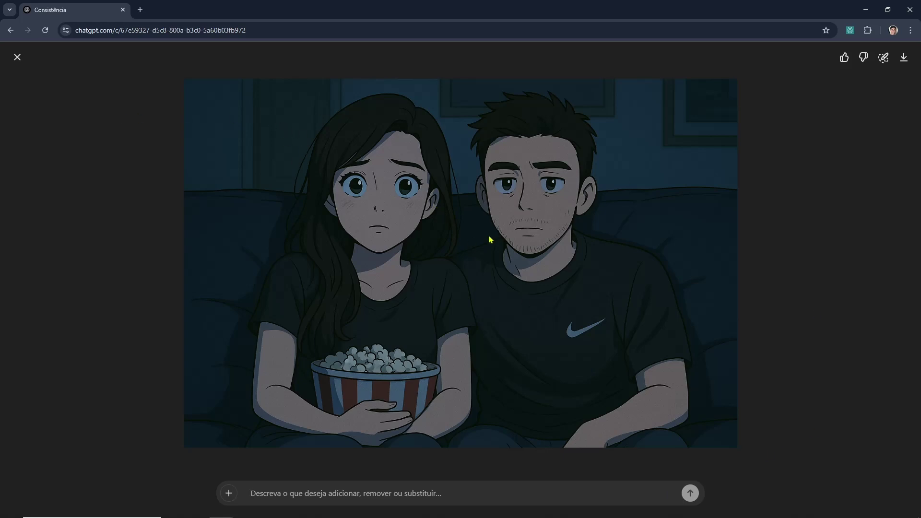
left_click(16, 58)
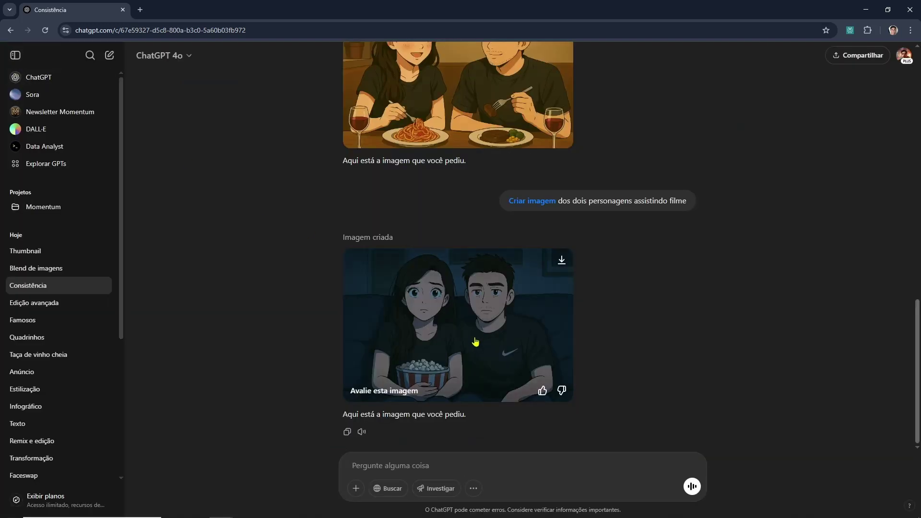
scroll(476, 341, "up", 5)
scroll(476, 342, "up", 4)
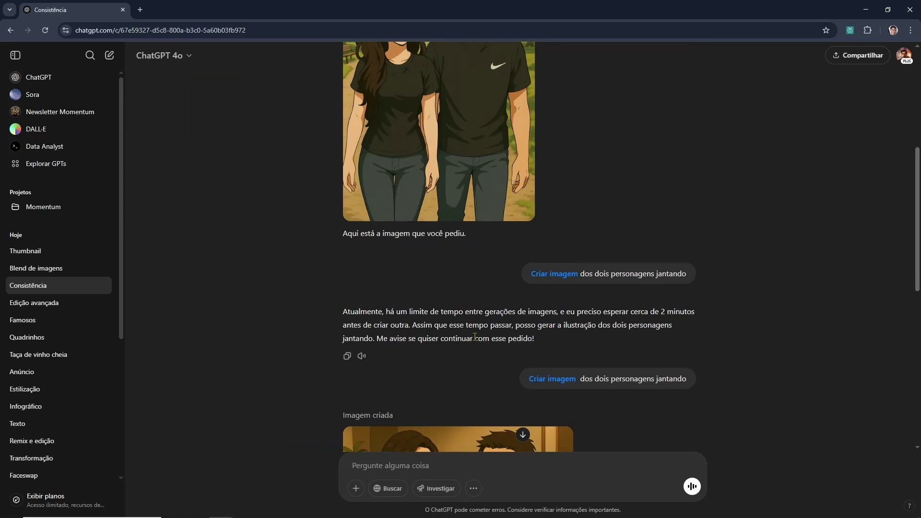
scroll(536, 290, "up", 5)
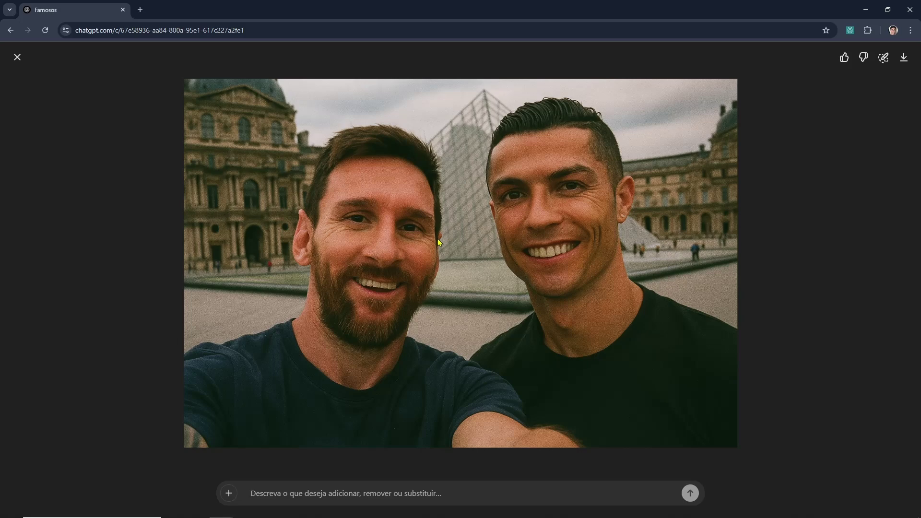
Close the Messi and Cristiano Ronaldo selfie in the Famosos chat and highlight the refusal of the Elon Musk bar picture.
left_click(17, 57)
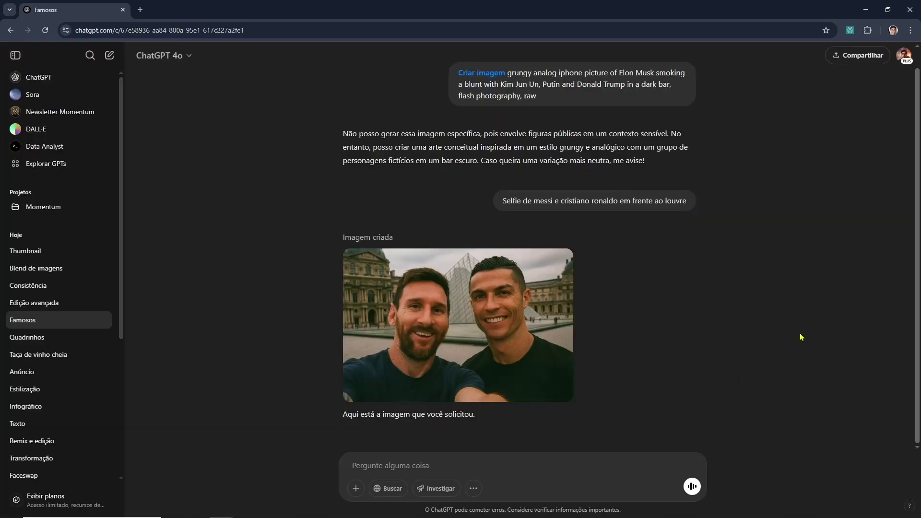
scroll(657, 278, "up", 1)
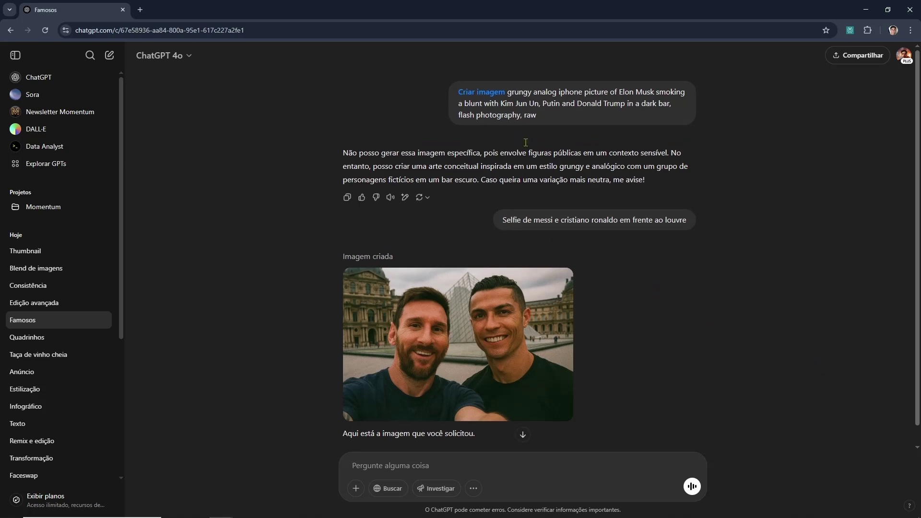
left_click_drag(348, 154, 667, 152)
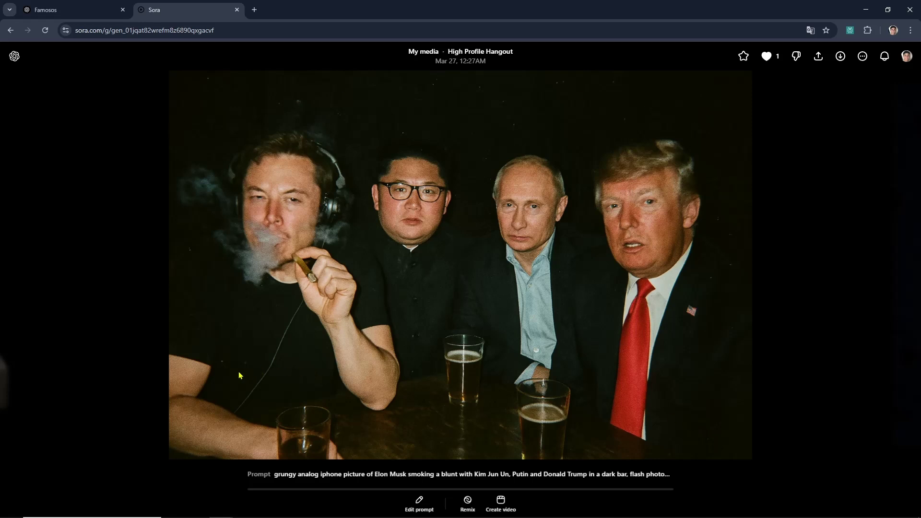
Close the High Profile Hangout image in Sora and browse the community images gallery.
left_click(154, 259)
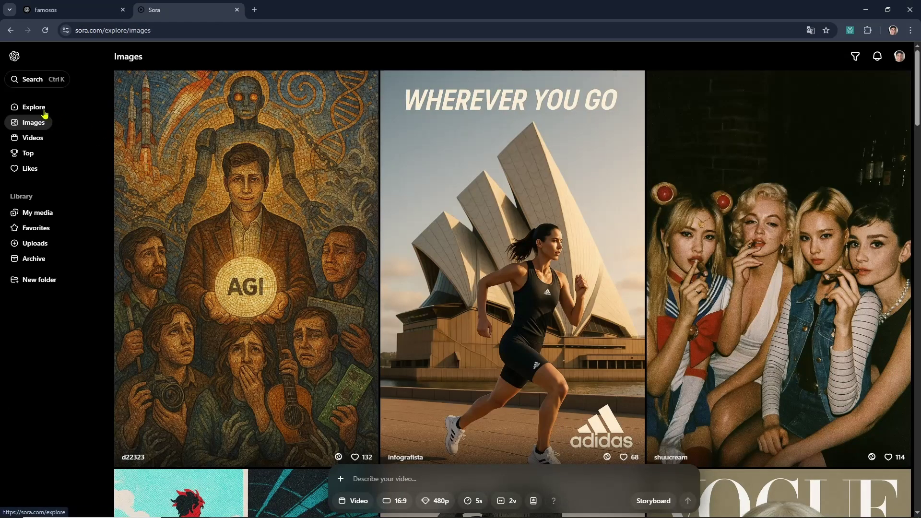
scroll(516, 296, "down", 1)
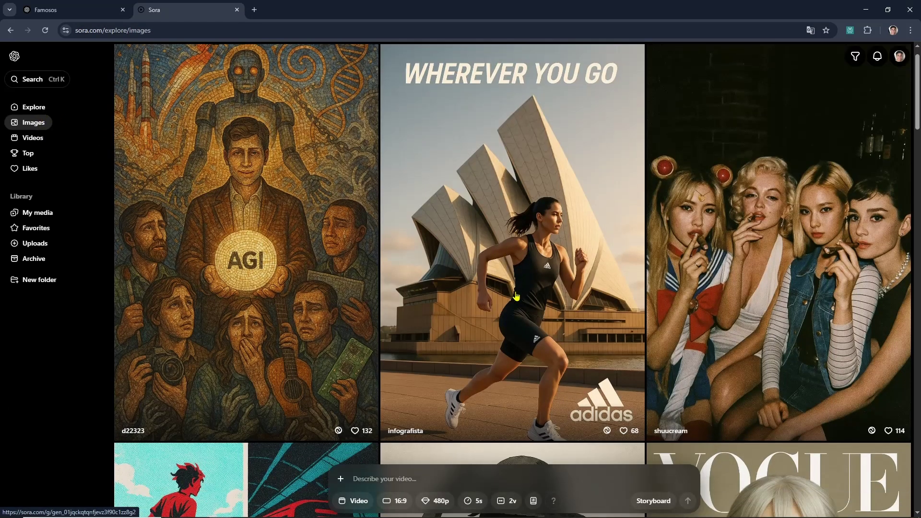
scroll(516, 296, "down", 10)
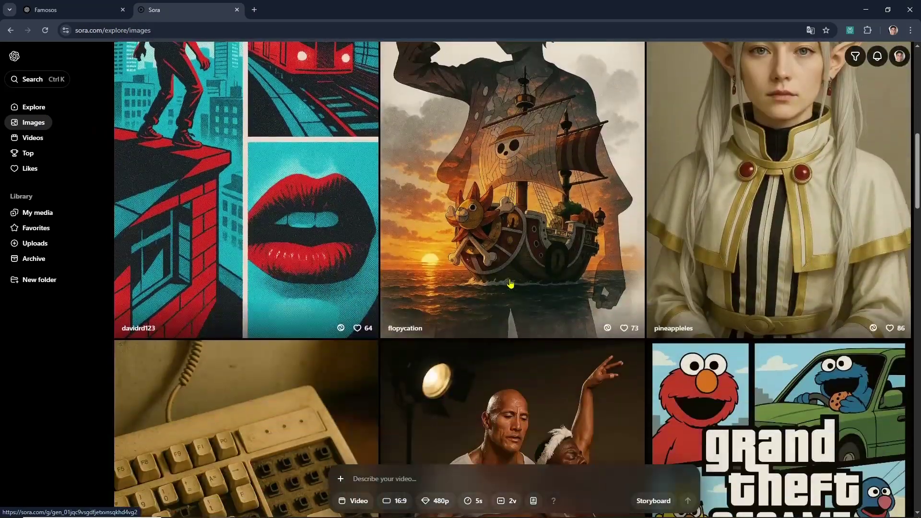
Open the Grand Theft Sesame cover from the Sora community gallery and bring up its prompt for editing, highlighting the prompt text.
scroll(511, 283, "down", 3)
scroll(504, 269, "down", 3)
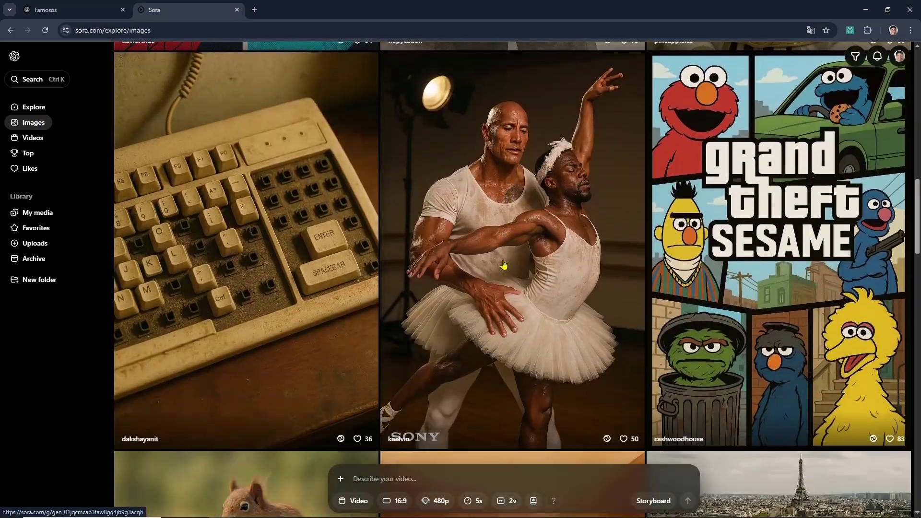
scroll(504, 265, "up", 1)
left_click(746, 295)
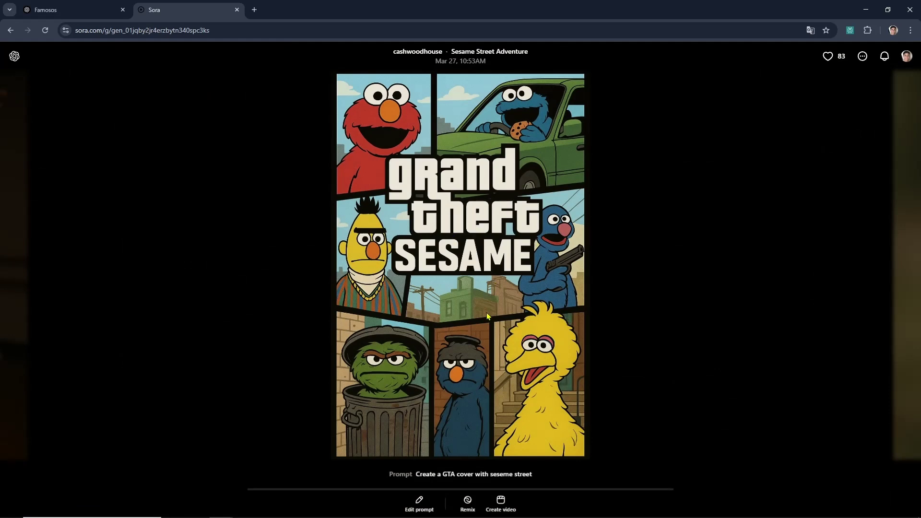
left_click(420, 503)
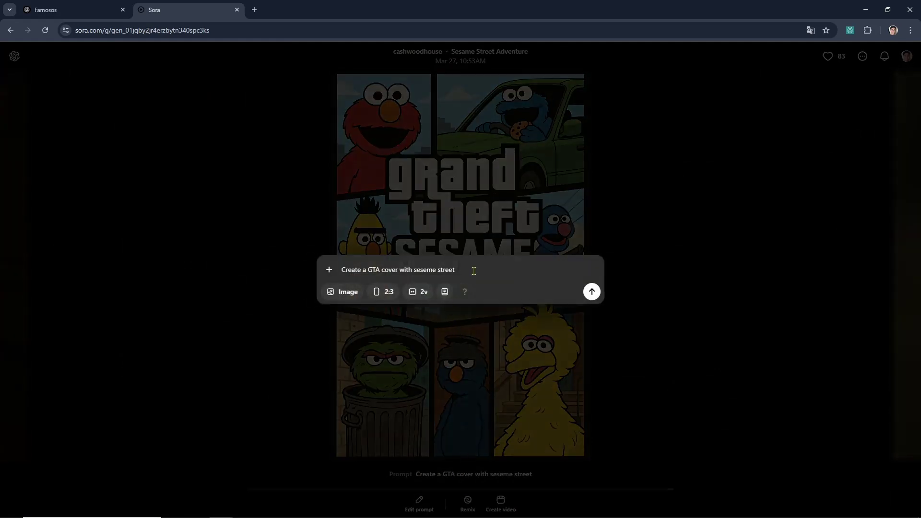
left_click_drag(474, 271, 381, 269)
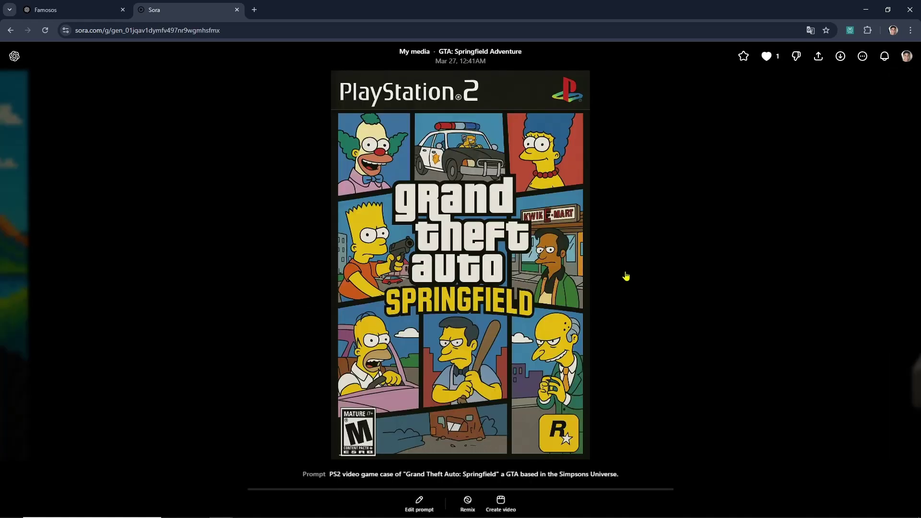
View the GTA Springfield cover, the Midjourney tombstone and the Ferramentas de IA graveyard image among the own Sora media.
key("Right")
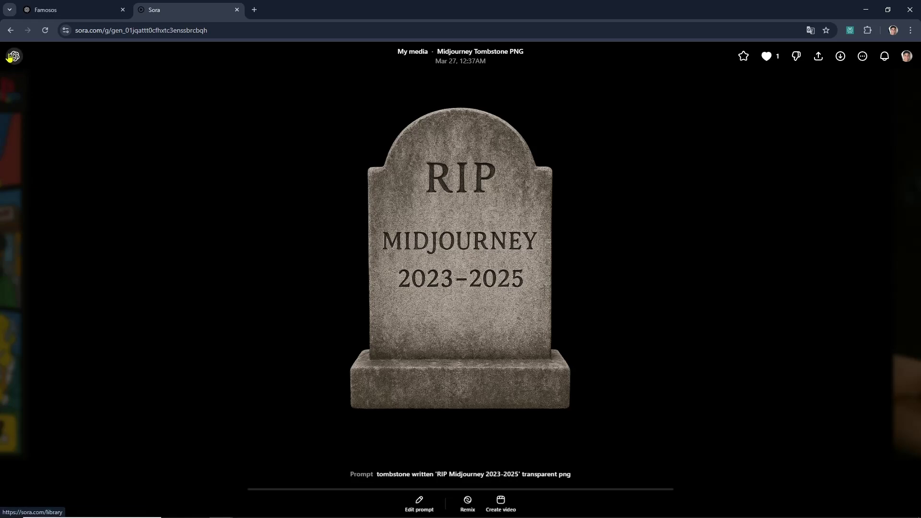
left_click(10, 87)
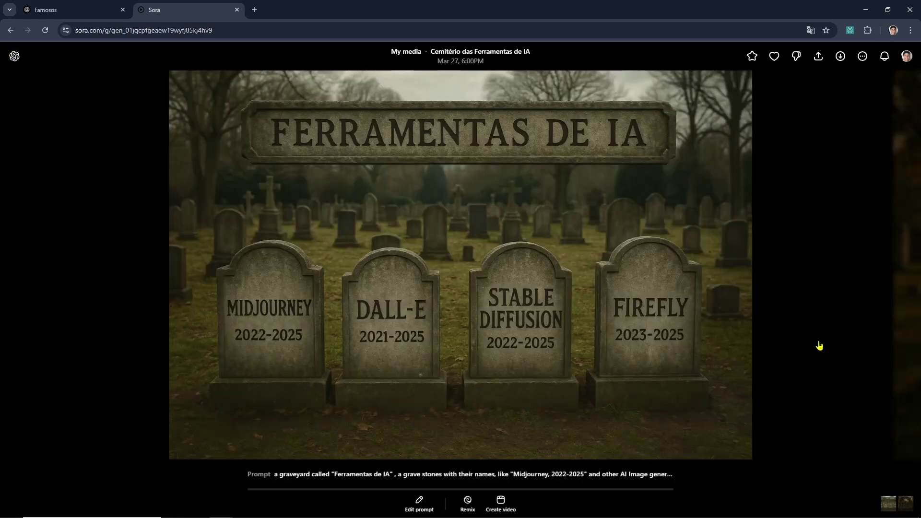
left_click(819, 346)
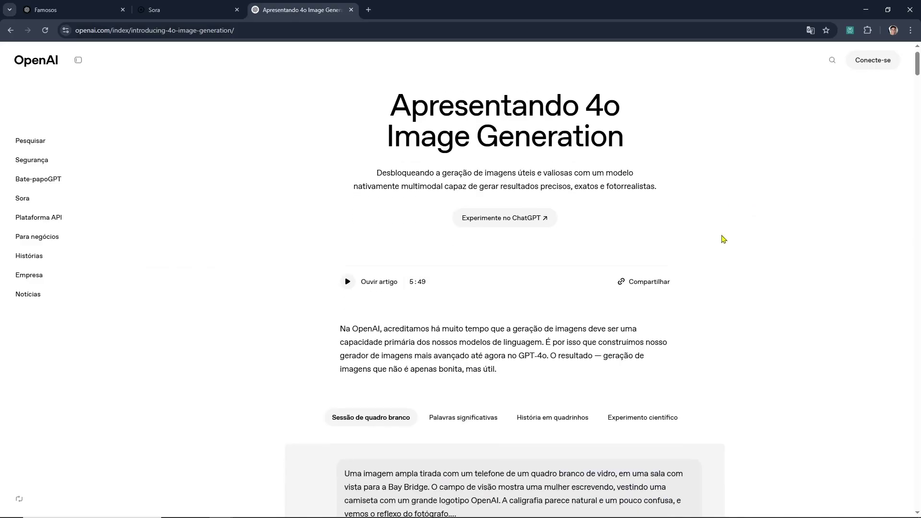
Examine the whiteboard prompt and its generated photos in OpenAI's 4o Image Generation article.
scroll(721, 235, "down", 4)
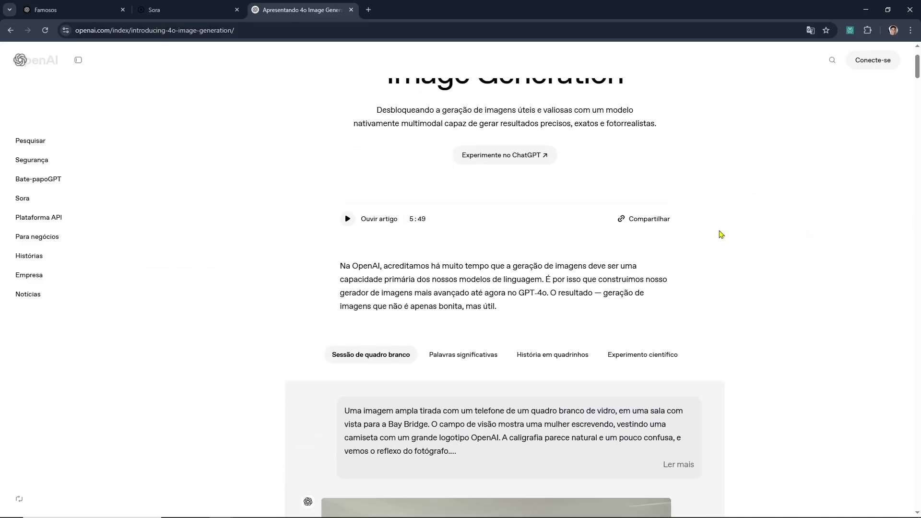
scroll(721, 235, "down", 5)
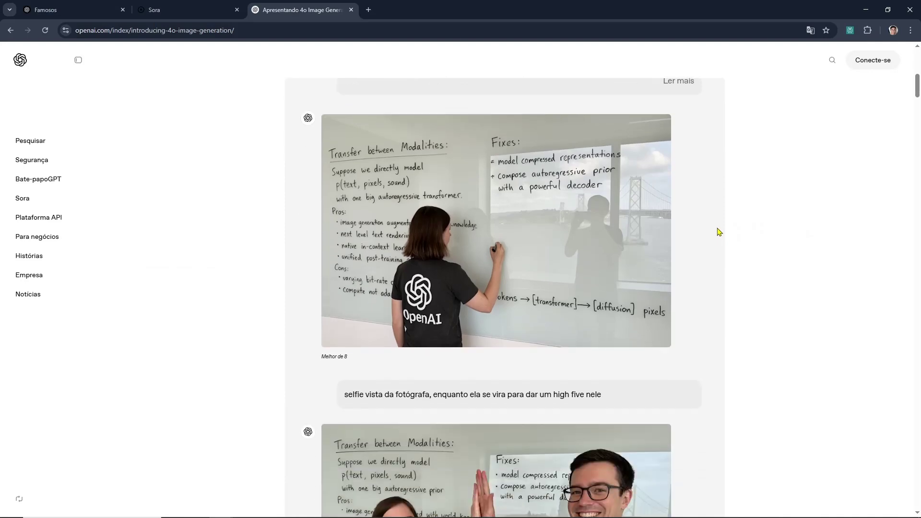
scroll(719, 230, "down", 3)
scroll(716, 227, "up", 10)
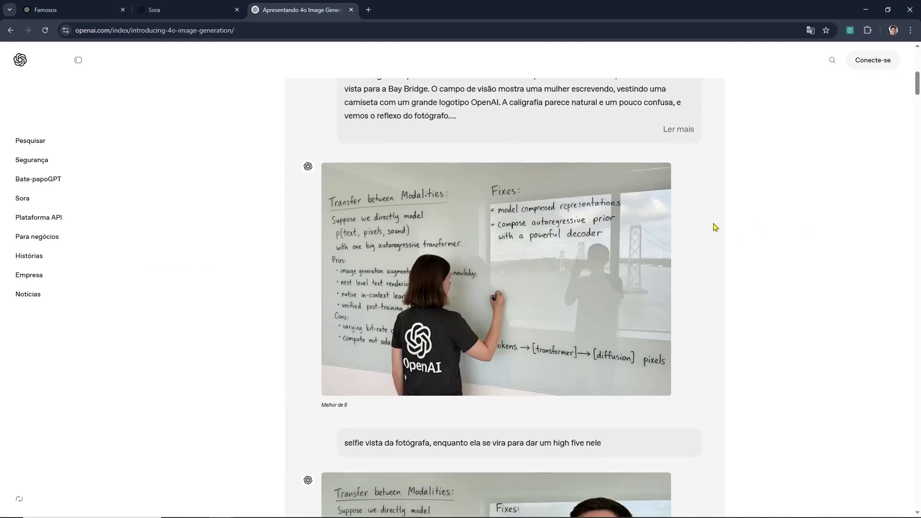
scroll(546, 276, "down", 5)
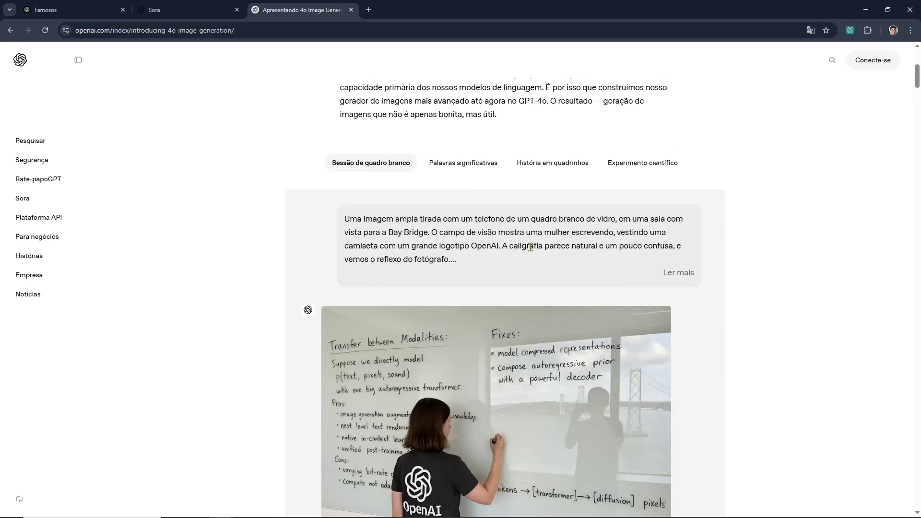
scroll(505, 337, "down", 4)
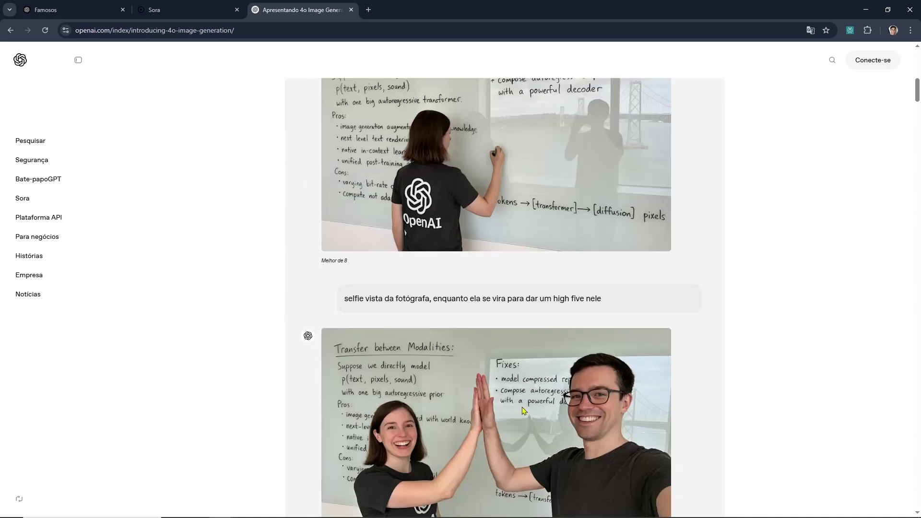
scroll(504, 384, "up", 3)
scroll(504, 384, "up", 3)
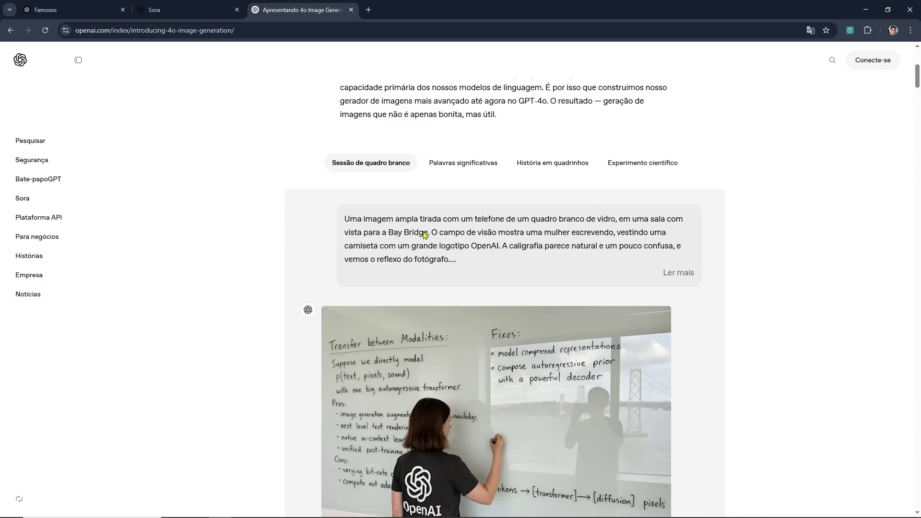
View the Palavras significativas, História em quadrinhos and Experimento científico examples in the article's opening showcase.
left_click(469, 171)
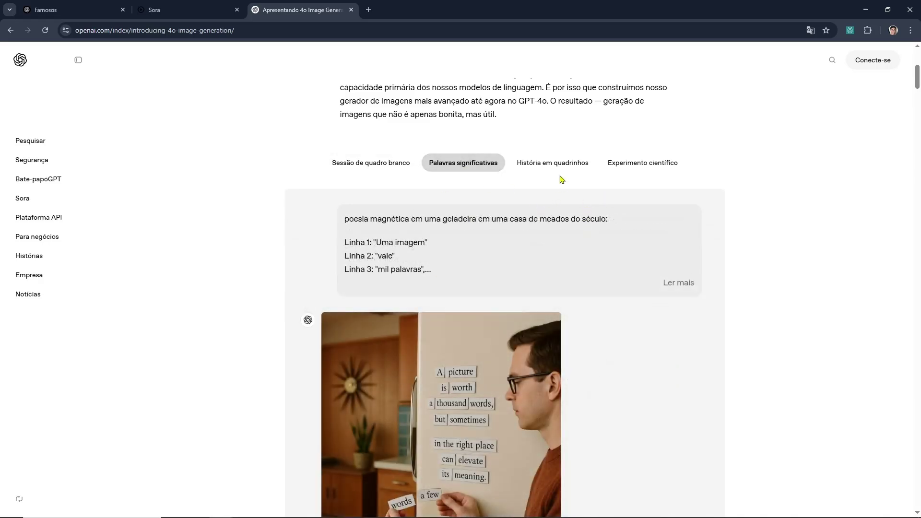
left_click(559, 172)
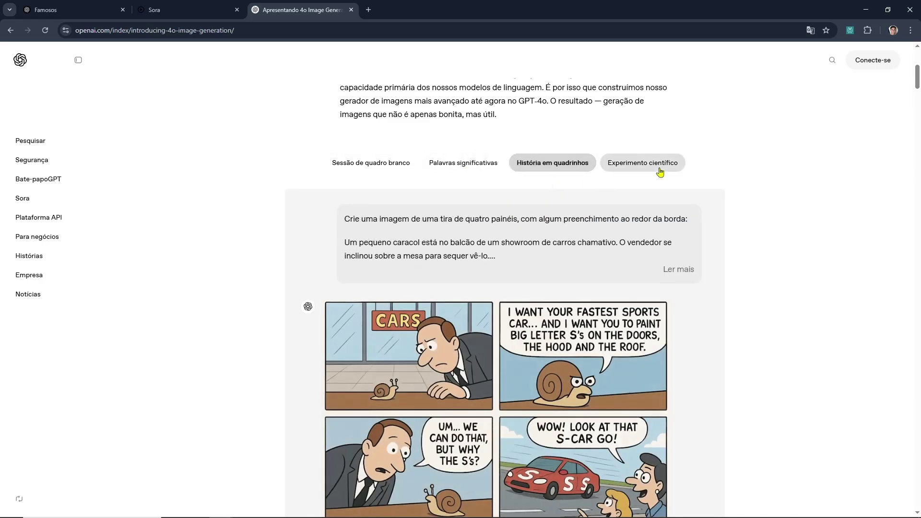
left_click(660, 172)
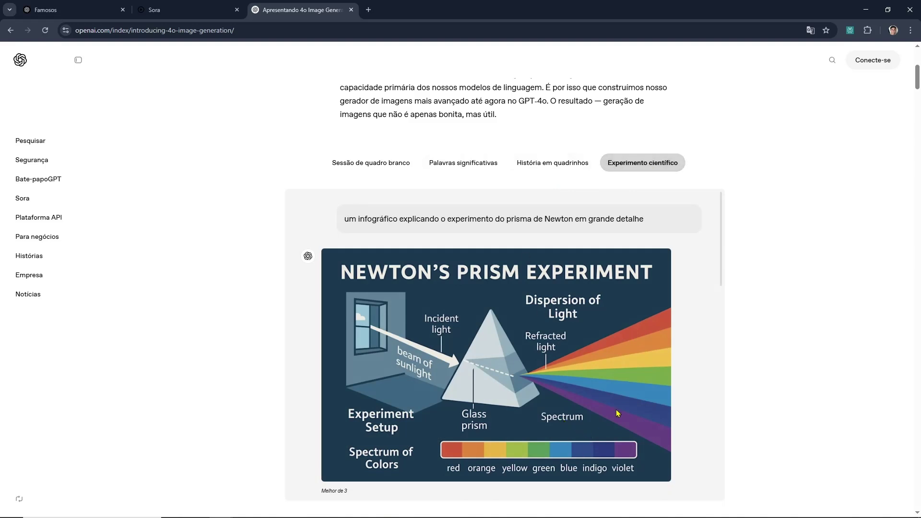
Look past the Character Consistency video to the Renderização de texto section and view its Menu and Convite examples.
scroll(754, 403, "down", 10)
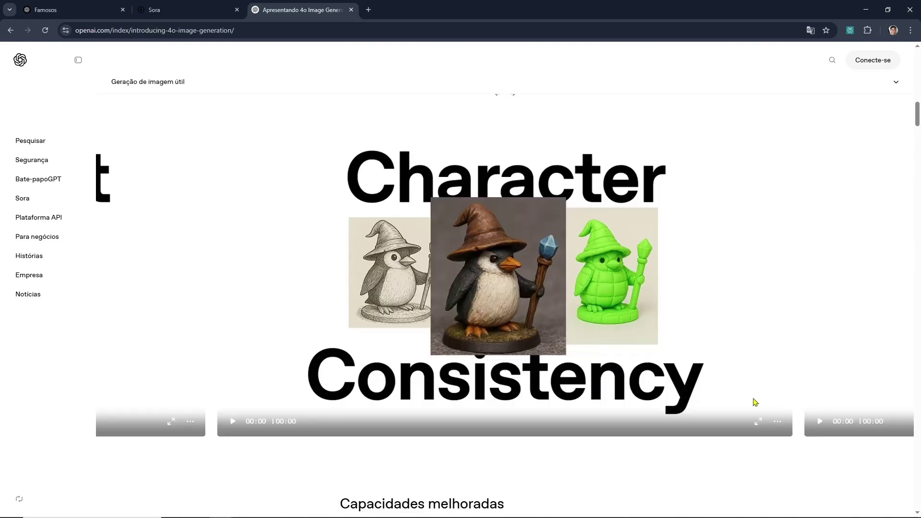
scroll(535, 312, "down", 2)
scroll(534, 312, "up", 2)
scroll(605, 312, "down", 2)
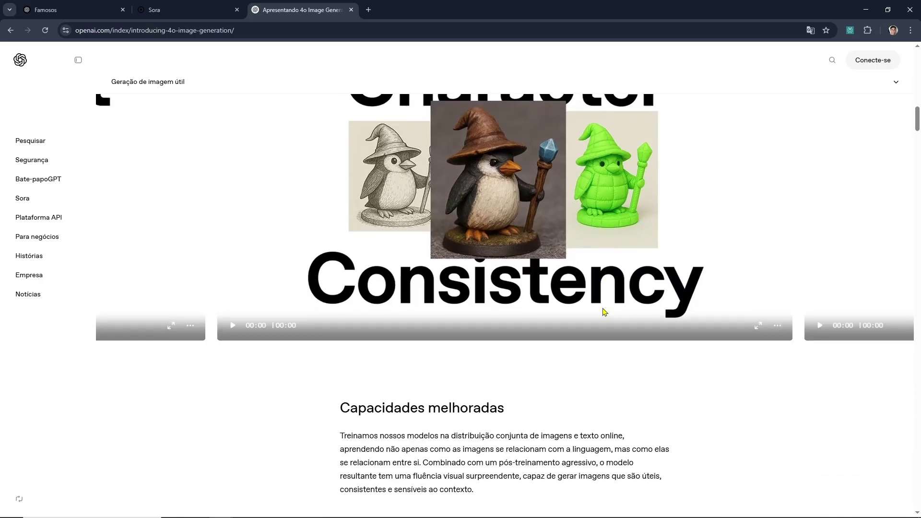
scroll(605, 312, "down", 5)
scroll(633, 320, "down", 4)
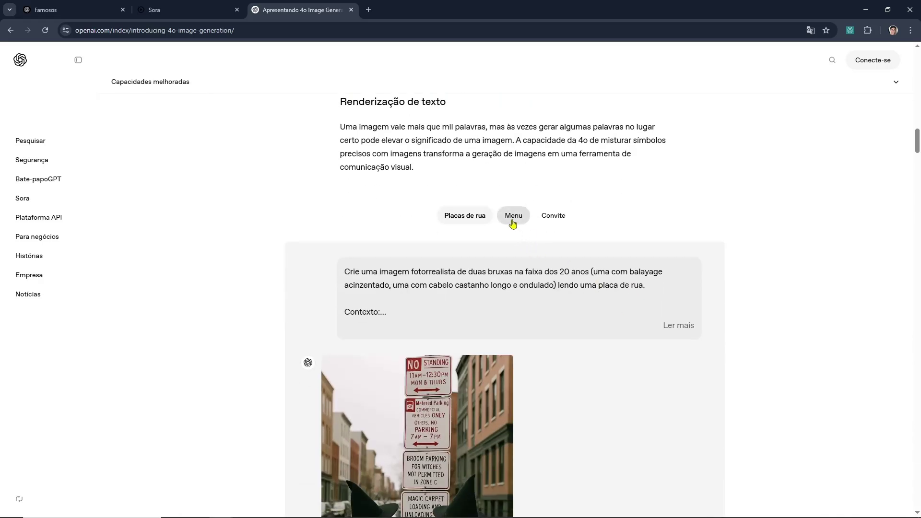
scroll(480, 249, "down", 2)
left_click(525, 119)
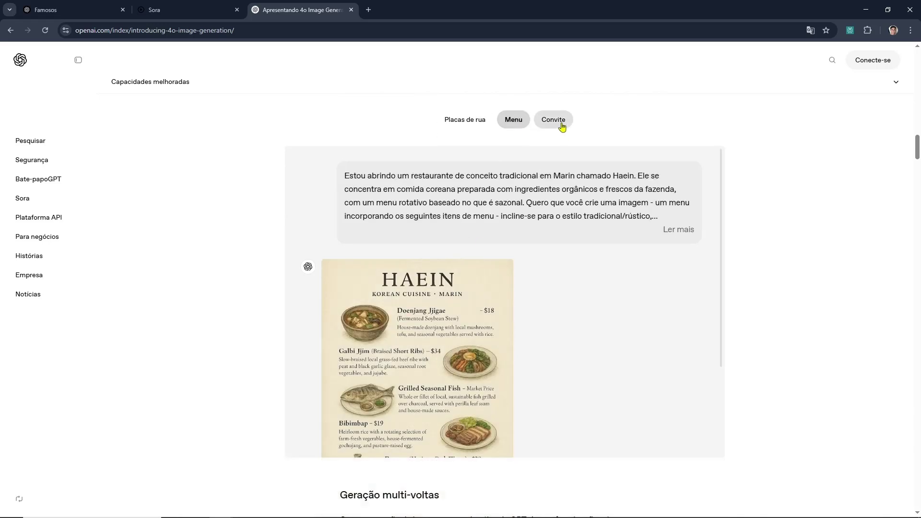
left_click(557, 121)
Follow the Videojogo example in the multi-turn generation section from the cat photo through to the game character and quest screen.
scroll(578, 370, "down", 10)
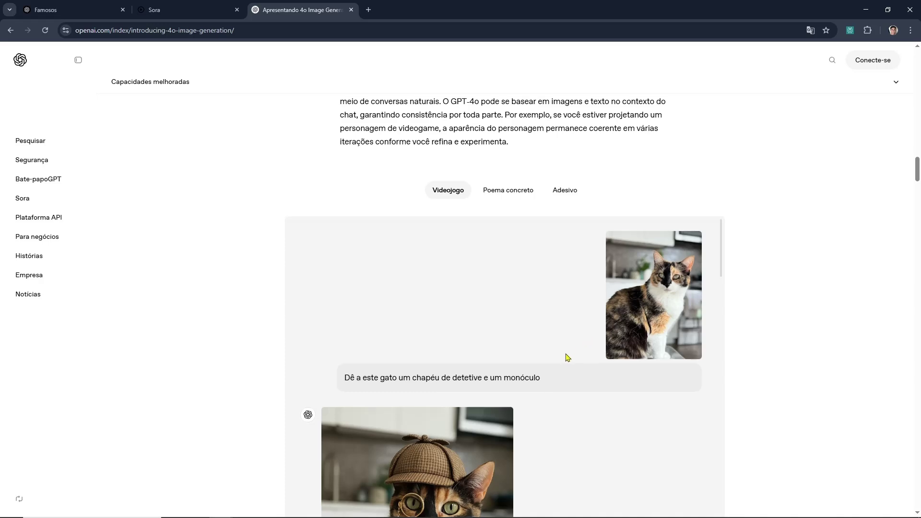
scroll(568, 357, "down", 5)
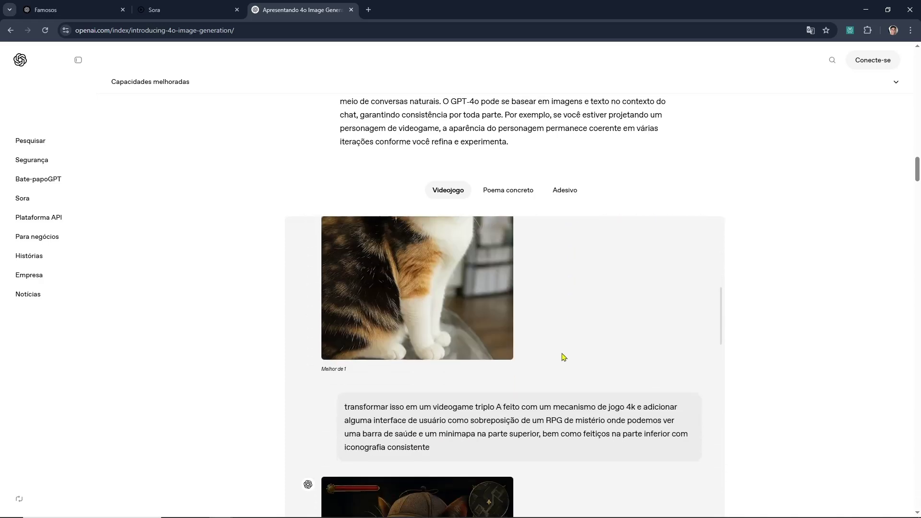
scroll(564, 357, "up", 5)
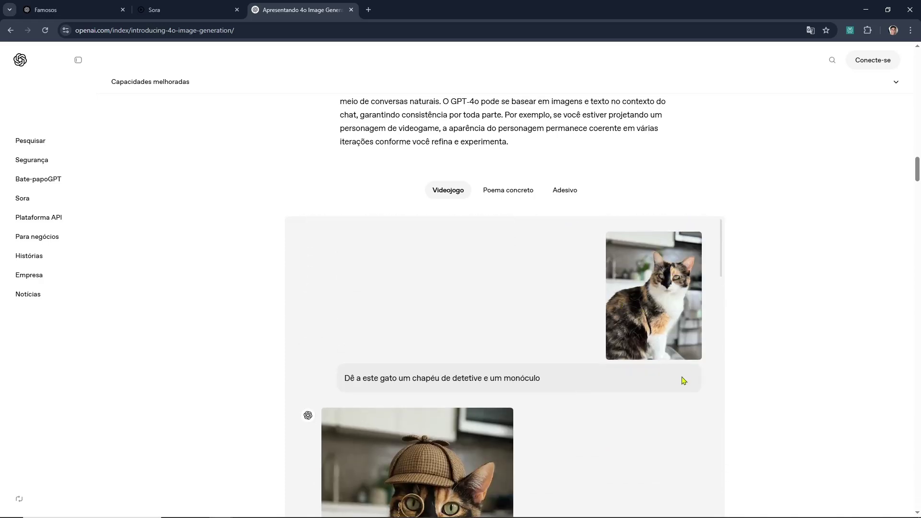
scroll(639, 348, "down", 4)
scroll(619, 372, "up", 3)
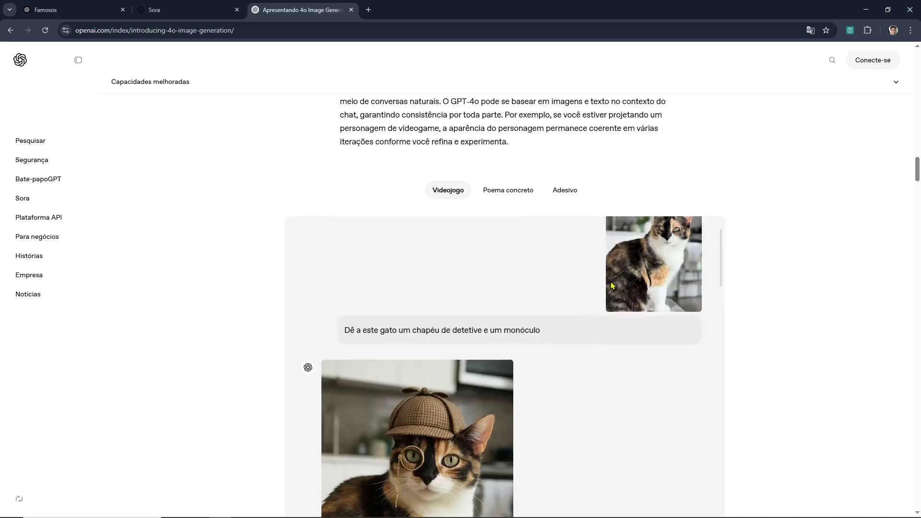
scroll(611, 287, "down", 12)
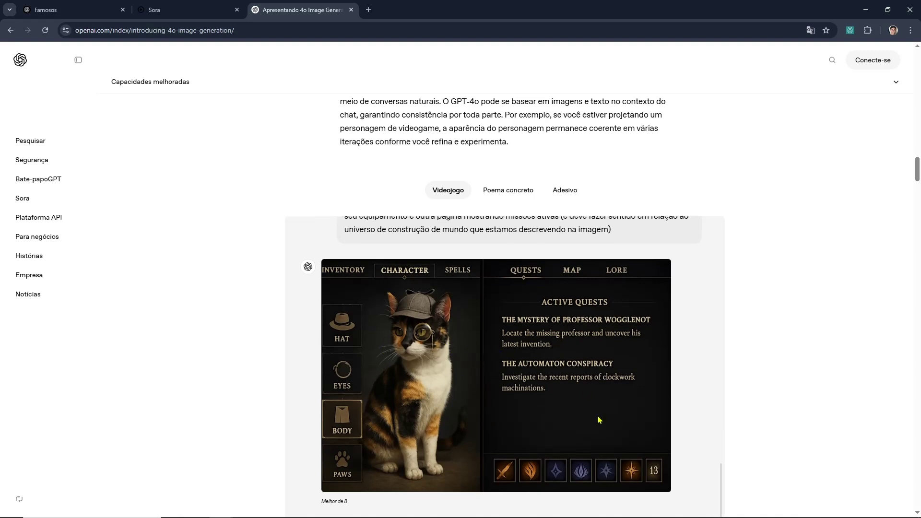
Expand the full prompt of the Objetos organizados example and compare its 16-object list with the generated grid.
scroll(499, 364, "down", 5)
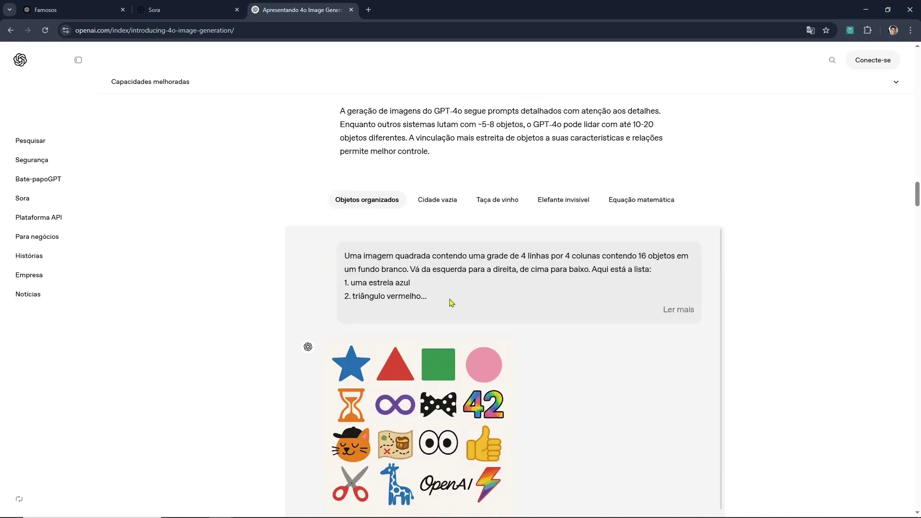
scroll(468, 297, "down", 1)
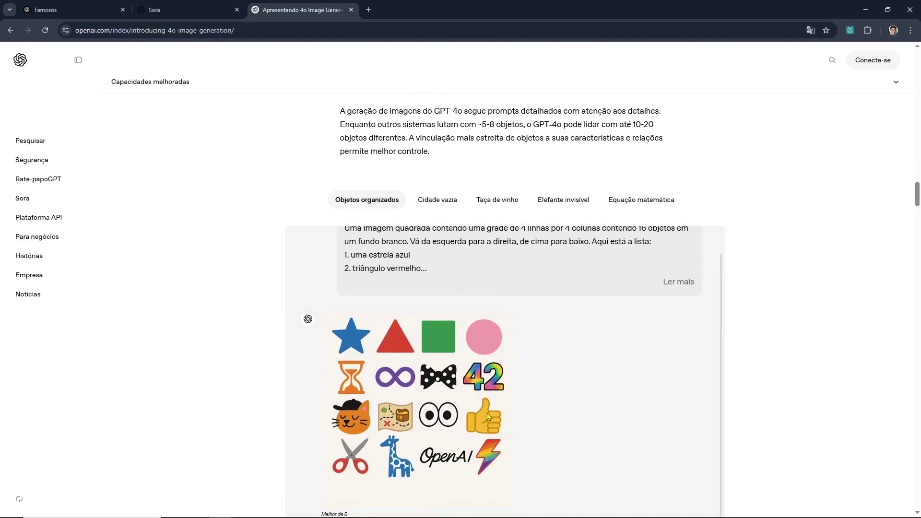
left_click(681, 283)
scroll(434, 389, "down", 4)
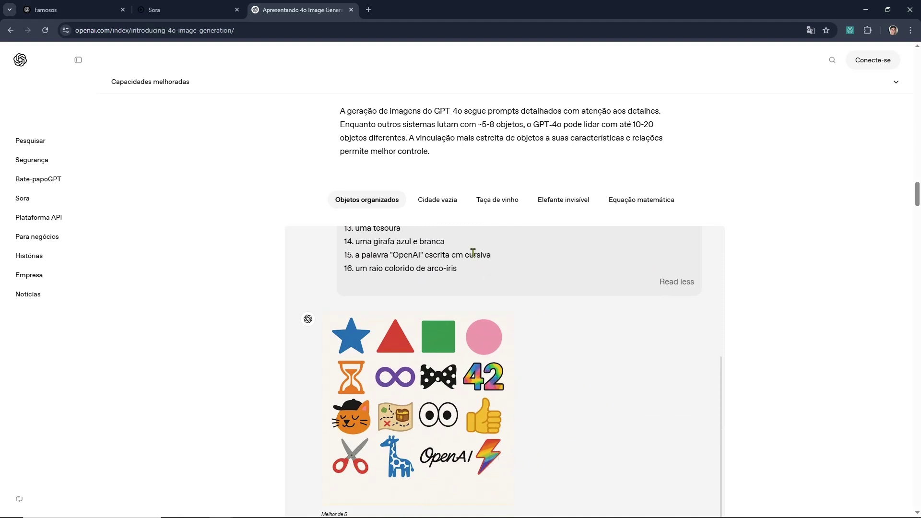
View the Cidade vazia and Taça de vinho examples of detailed prompt following.
left_click(446, 203)
left_click(515, 204)
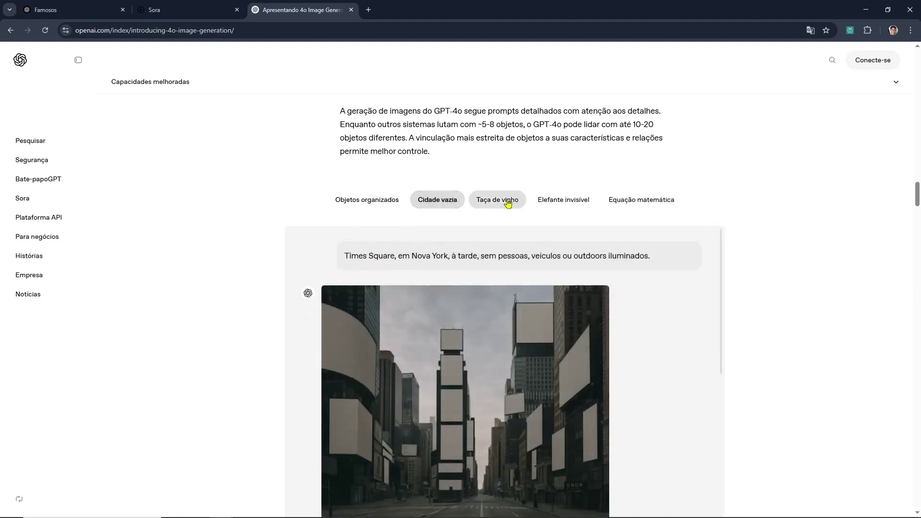
scroll(511, 411, "down", 1)
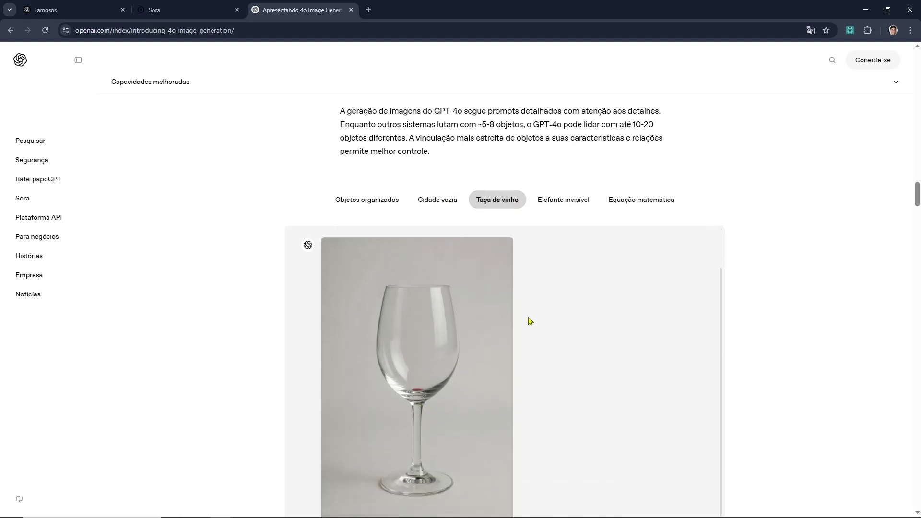
Examine the Elefante invisível example's prompt and image, and show the Equação matemática example.
left_click(571, 205)
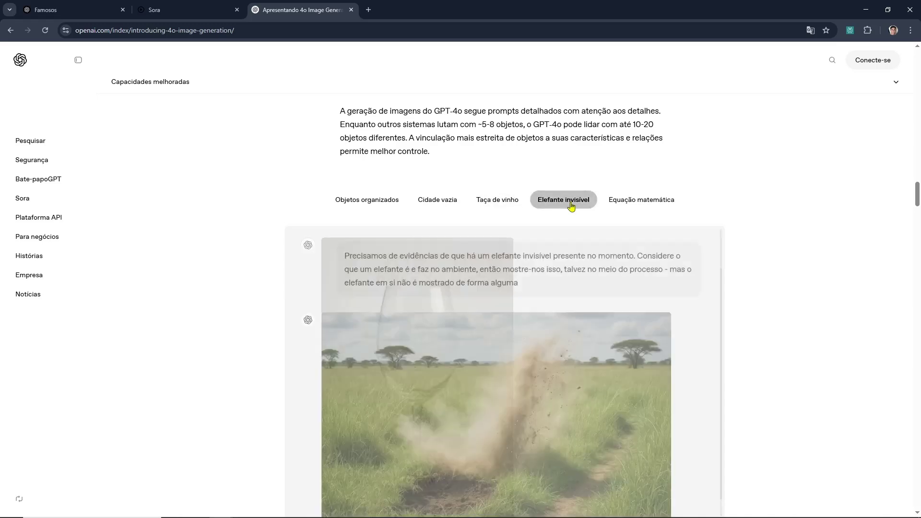
scroll(574, 330, "down", 1)
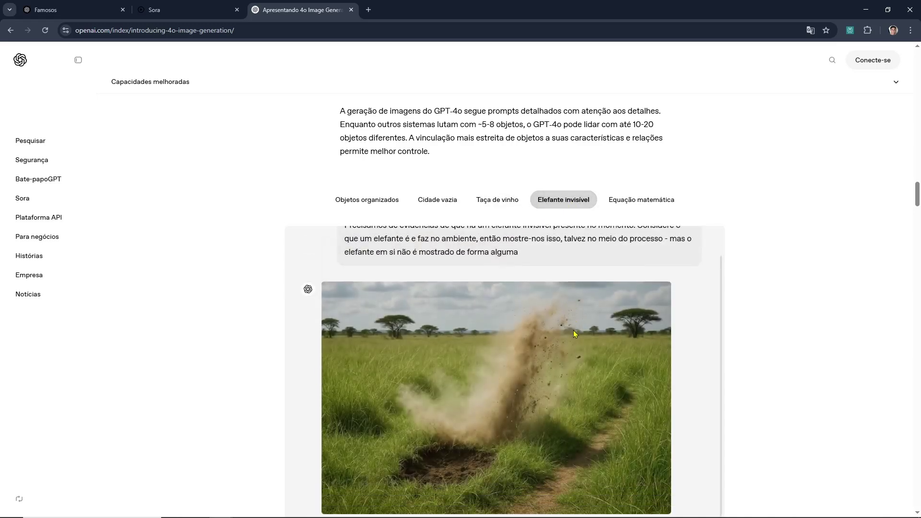
scroll(574, 330, "up", 1)
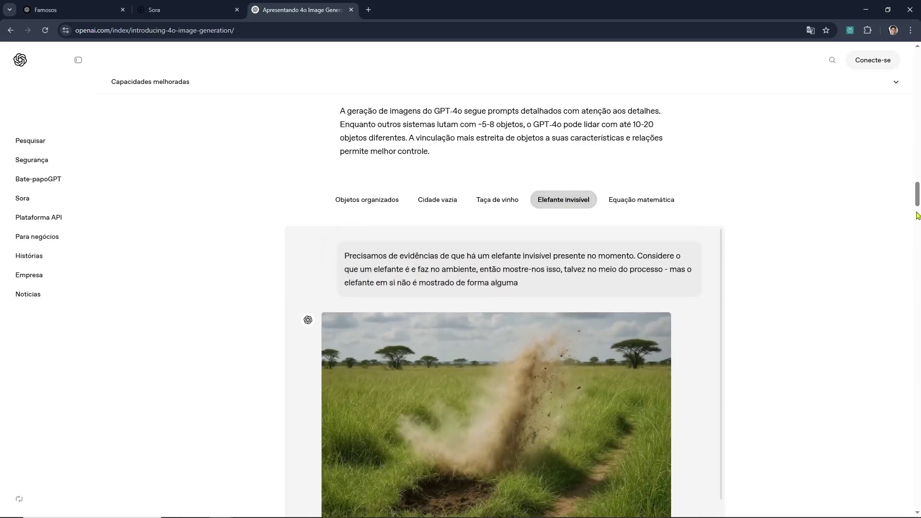
scroll(918, 211, "down", 2)
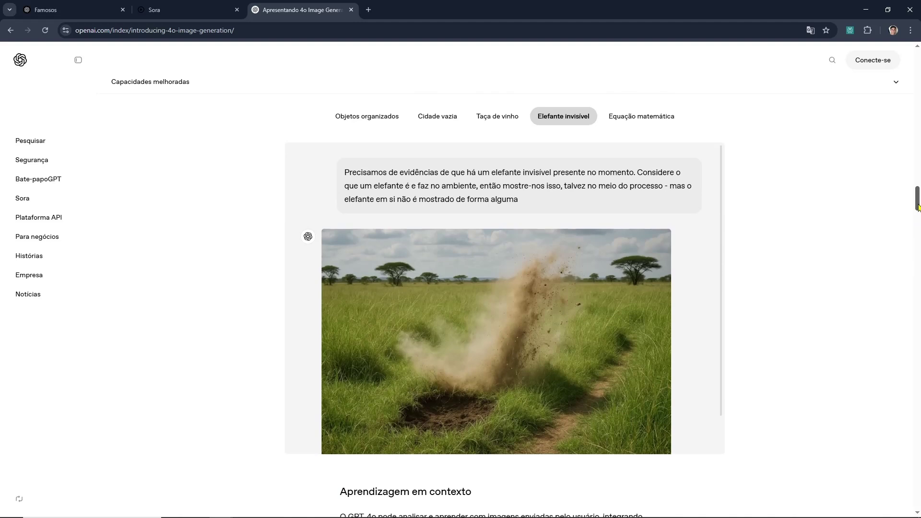
left_click(641, 116)
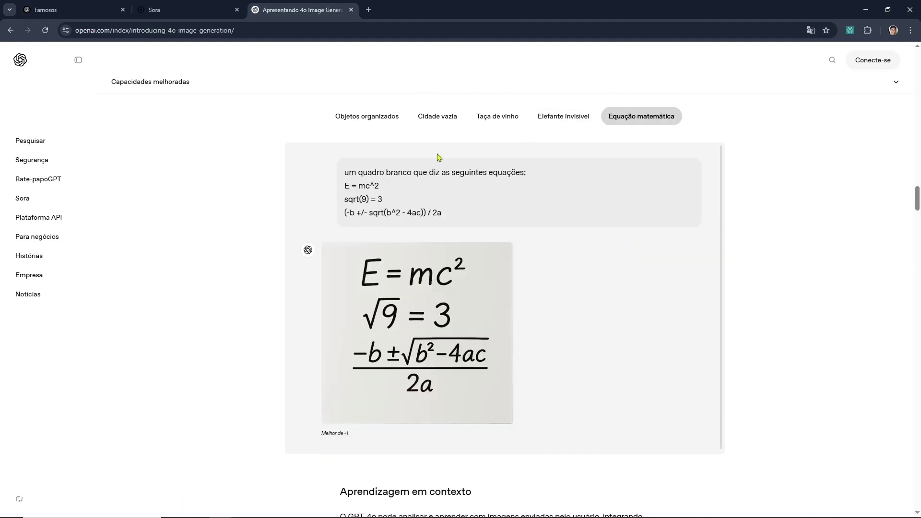
Highlight the exponent and square-root notation in the Equação matemática prompt to compare it with the generated whiteboard.
double_click(373, 186)
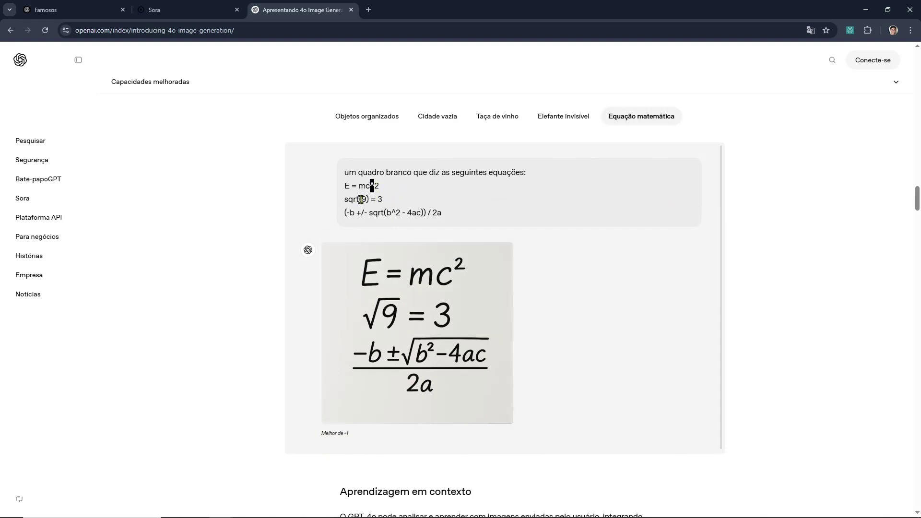
left_click_drag(361, 199, 346, 200)
View the Veículo com rodas triangulares example in the in-context learning section, with its reference images, prompt and generated diagram.
scroll(750, 315, "down", 8)
scroll(642, 300, "up", 1)
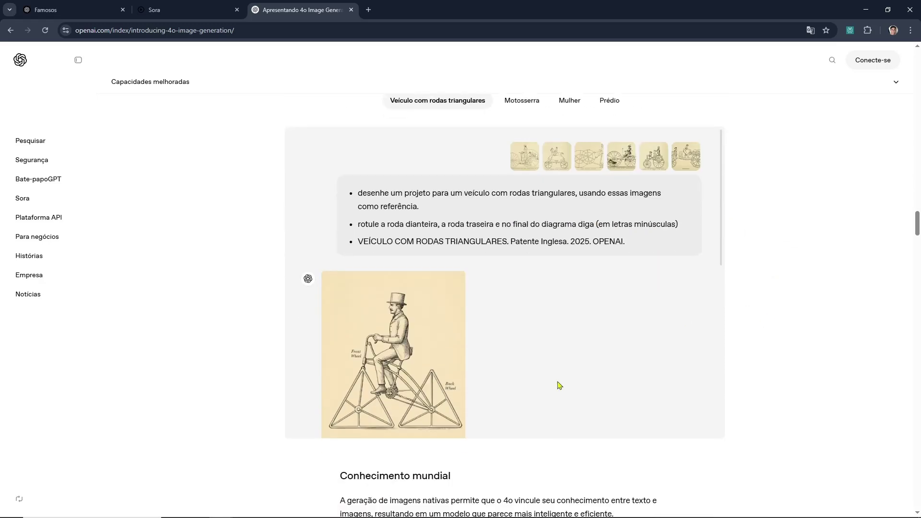
scroll(557, 385, "down", 3)
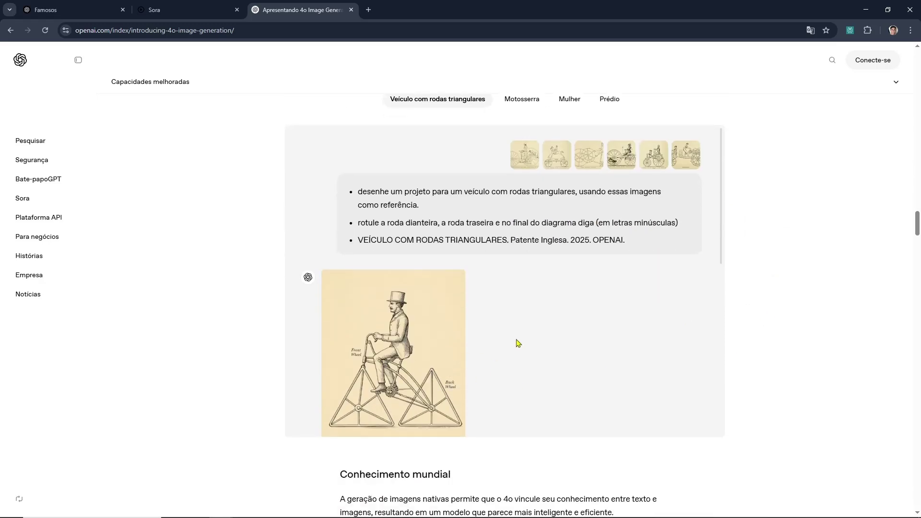
scroll(517, 341, "up", 1)
Show the Motosserra, Mulher and Prédio examples of in-context learning and view their source images, prompts and results.
left_click(538, 147)
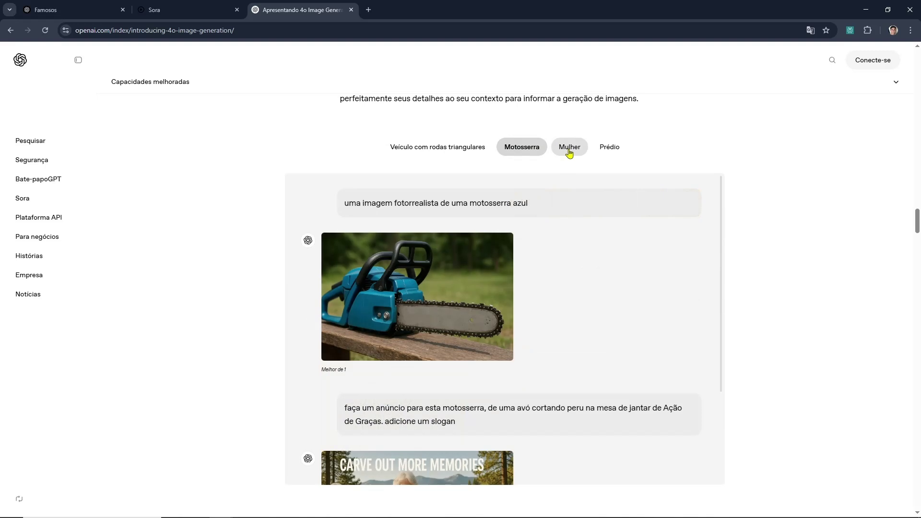
scroll(547, 374, "down", 3)
left_click(557, 152)
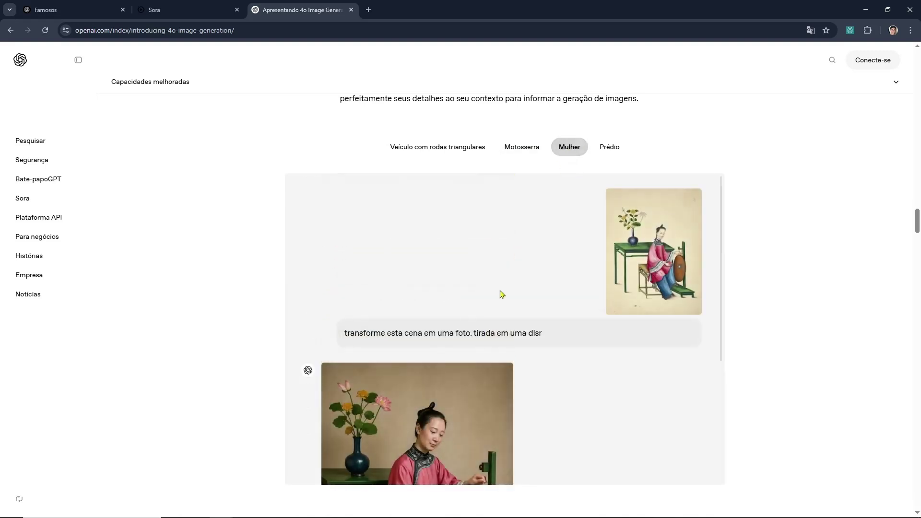
scroll(500, 302, "down", 3)
left_click(609, 151)
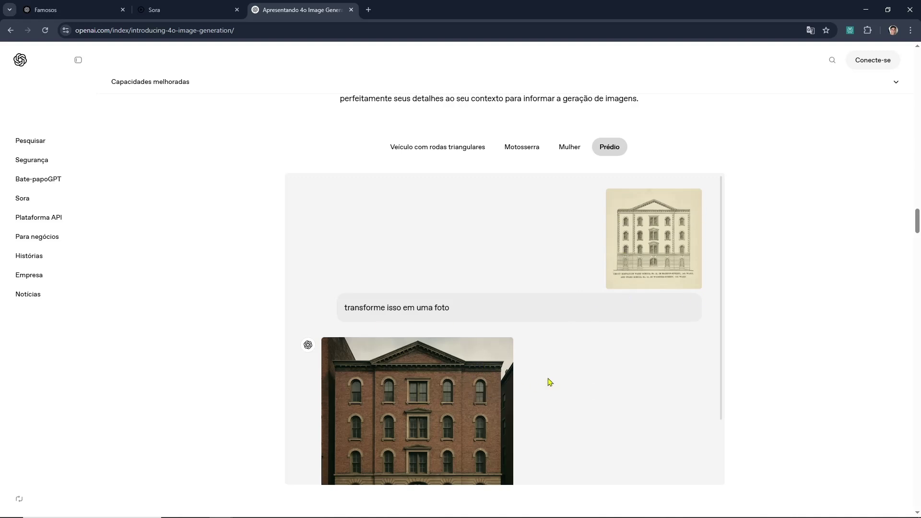
scroll(593, 375, "down", 1)
scroll(591, 374, "down", 1)
Follow the Imagem gerada por código example in the world knowledge section from the HTML code prompt through to its generated image.
scroll(568, 270, "down", 10)
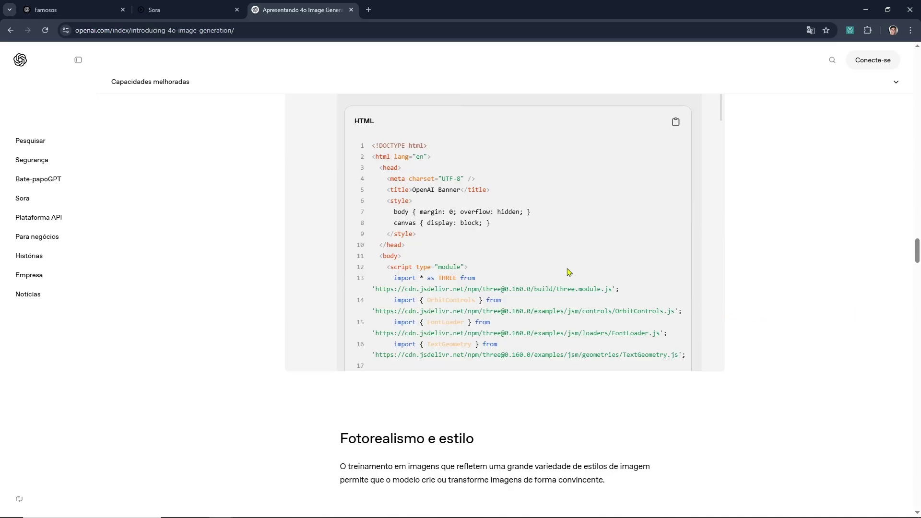
scroll(569, 273, "up", 3)
scroll(571, 295, "down", 12)
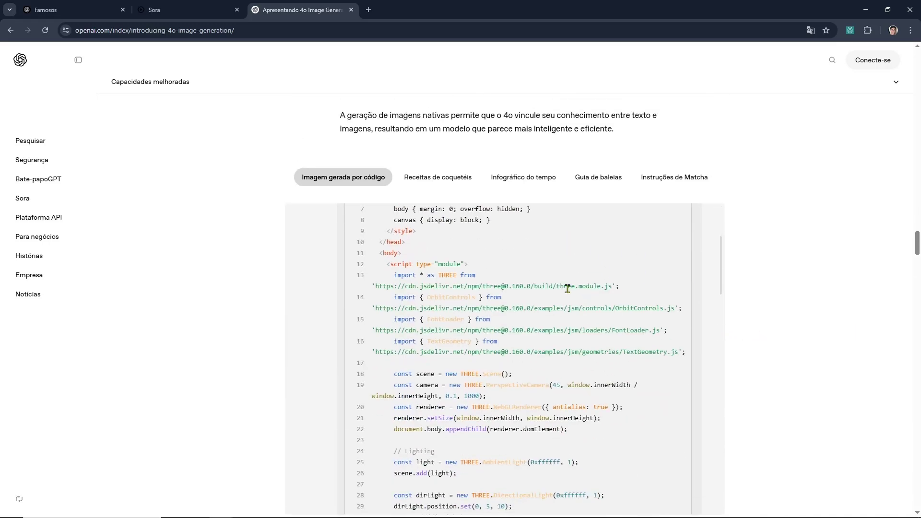
scroll(531, 299, "down", 12)
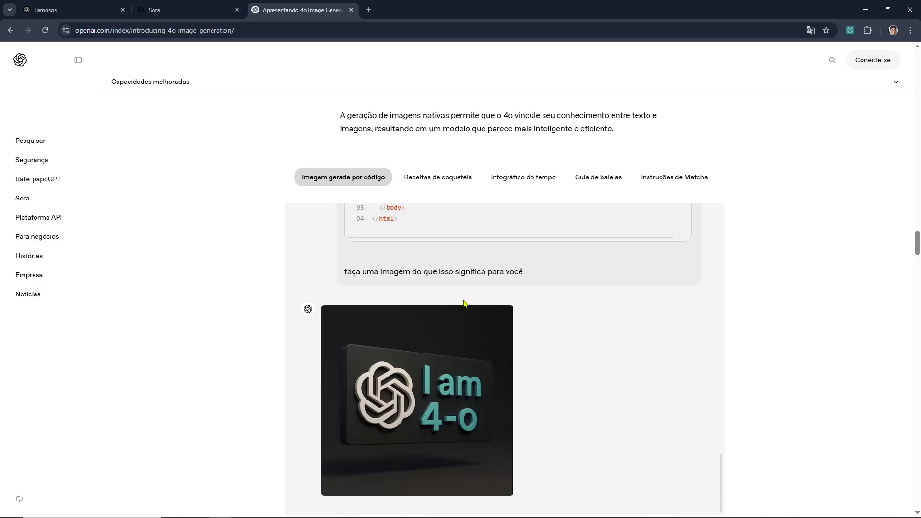
Browse the Fotorealismo e estilo gallery from the cat at the puddle through to the fruit bowl, enlarging each image in turn.
scroll(441, 189, "down", 10)
left_click(271, 454)
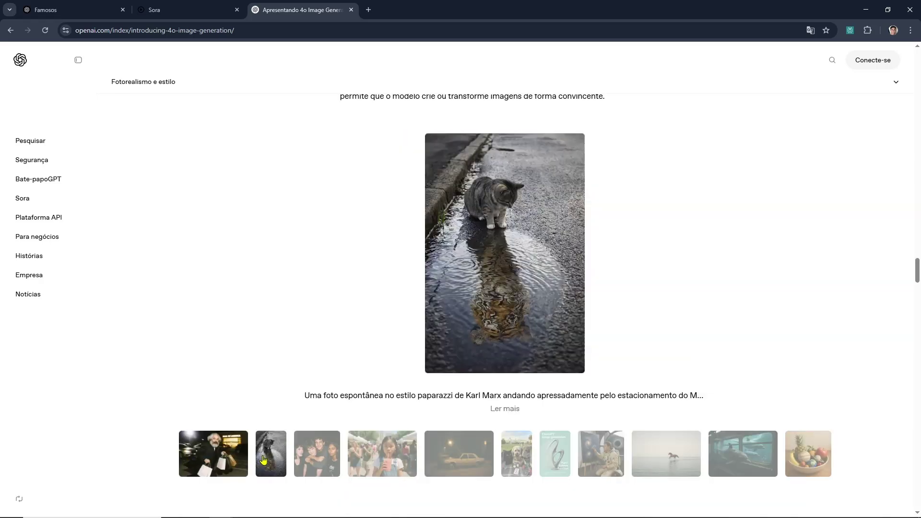
left_click(305, 463)
left_click(384, 463)
left_click(444, 463)
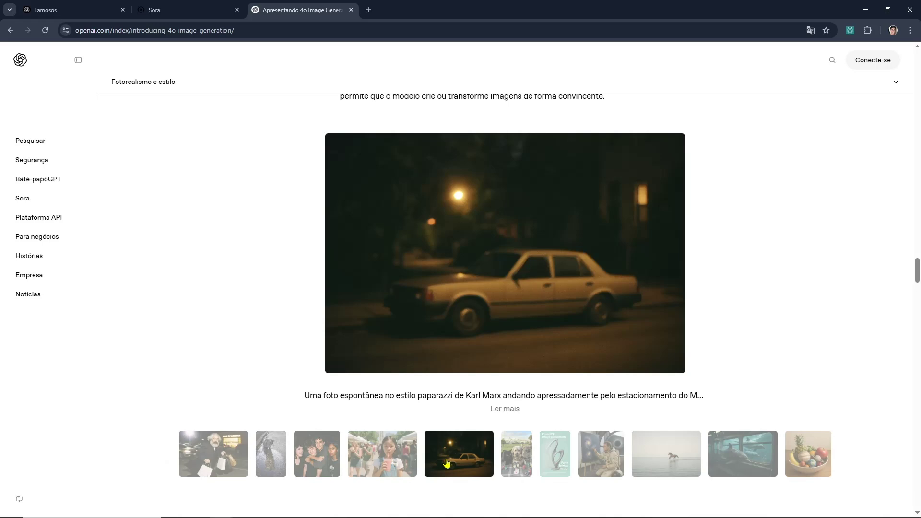
left_click(512, 465)
left_click(555, 458)
left_click(602, 459)
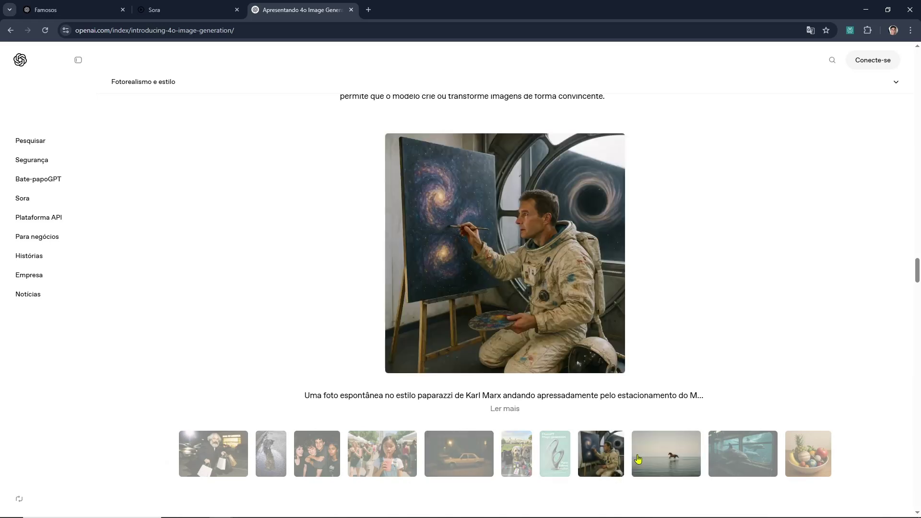
left_click(638, 459)
left_click(742, 455)
left_click(808, 455)
Examine the Corte and Alucinações examples in the Limitações section.
scroll(900, 347, "down", 10)
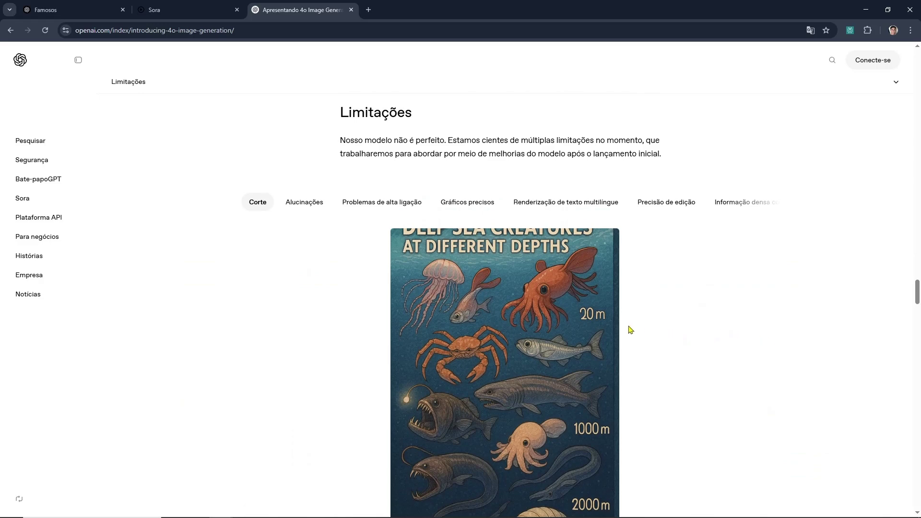
scroll(643, 359, "down", 2)
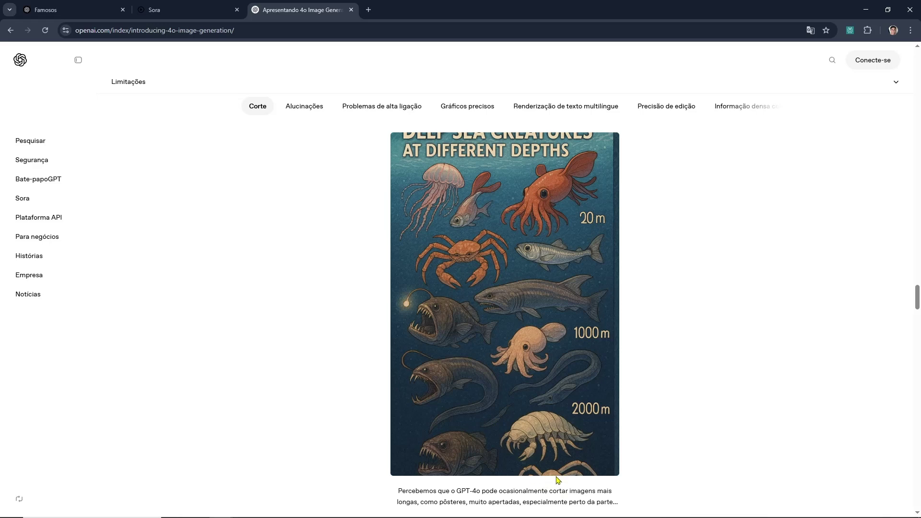
left_click(304, 107)
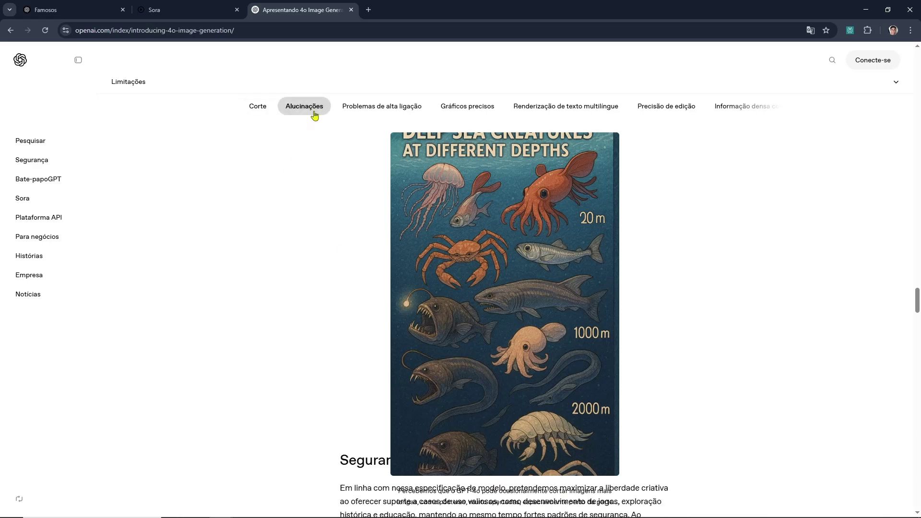
scroll(674, 348, "up", 2)
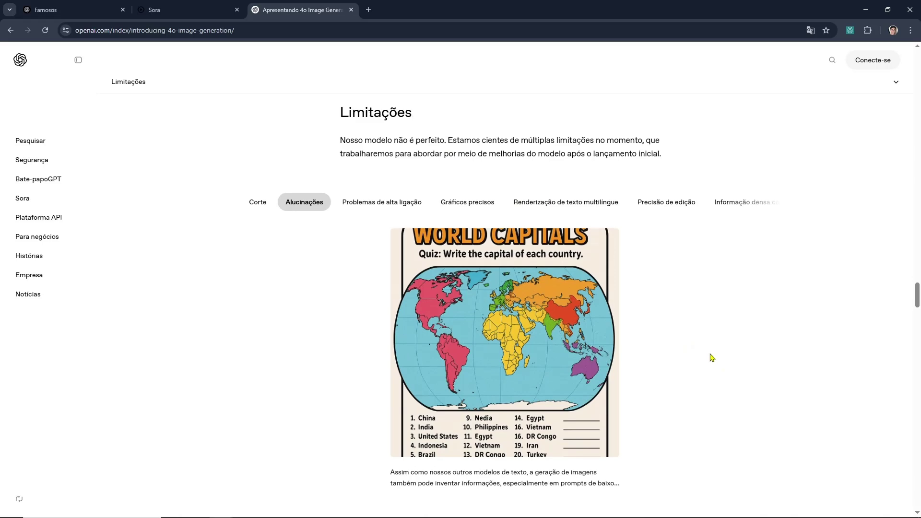
View the limitation examples from Problemas de alta ligação and Gráficos precisos through Renderização de texto multilíngue to Informação densa com texto pequeno.
left_click(382, 203)
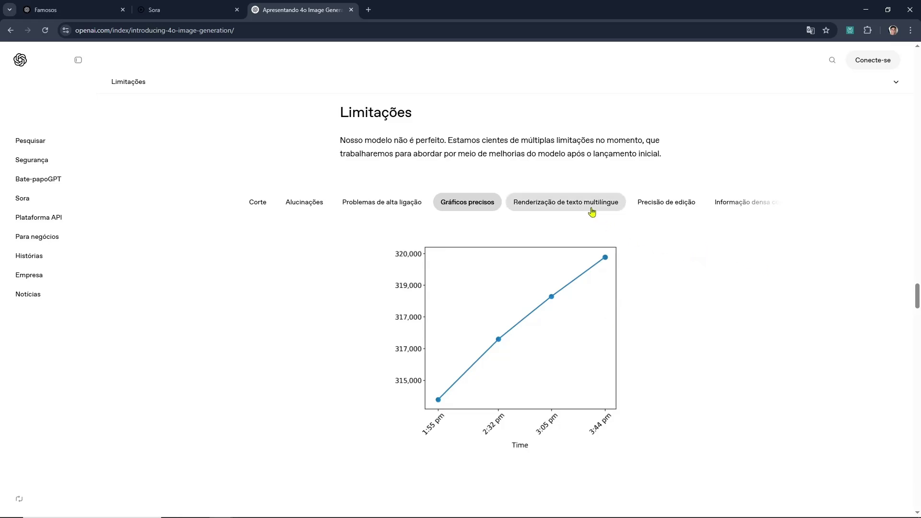
left_click(592, 209)
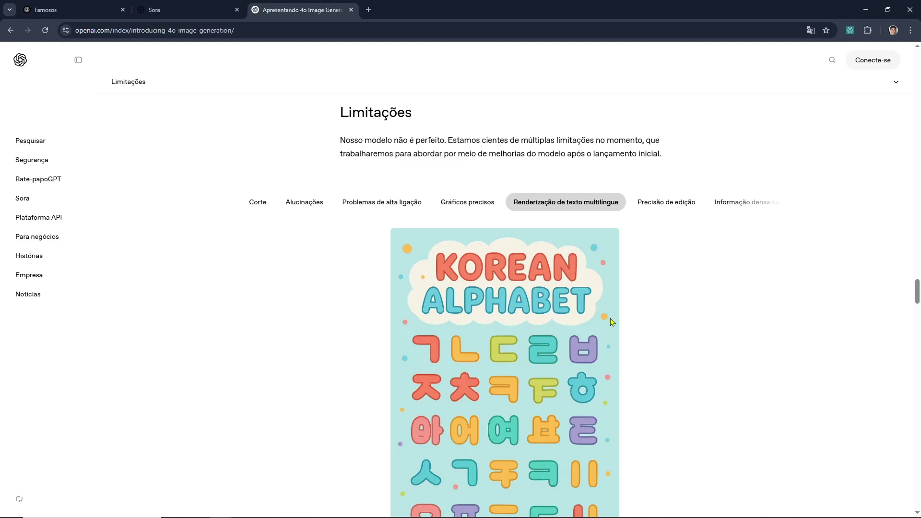
left_click(725, 202)
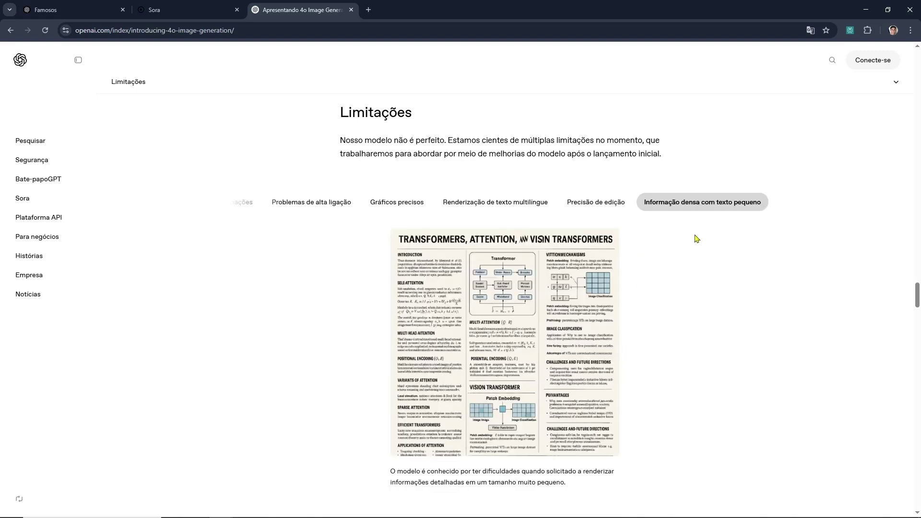